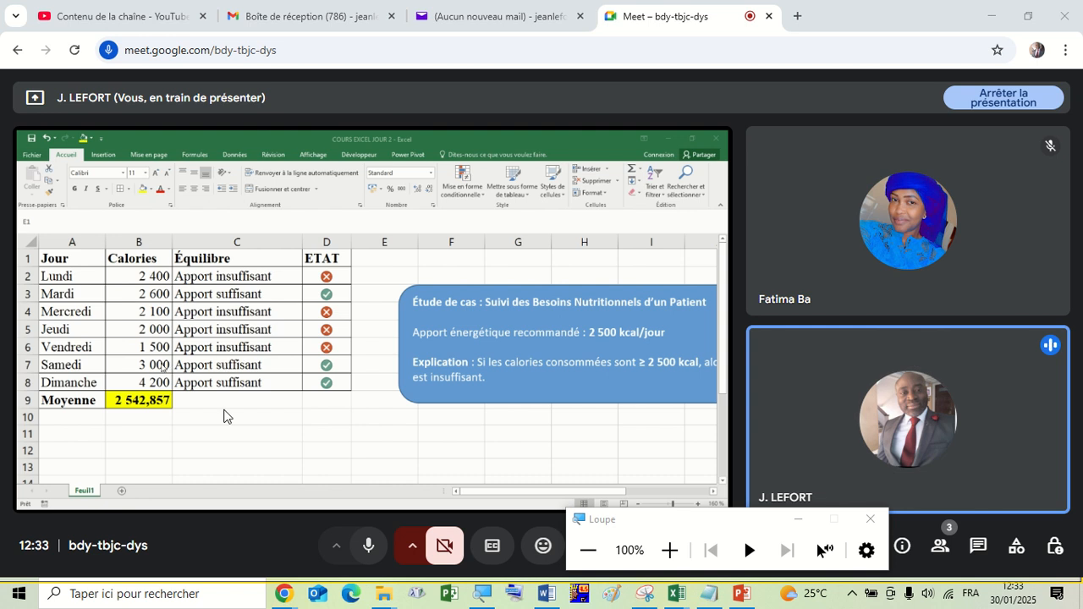
# Switch to the COURS EXCEL JOUR 2 workbook in Excel and select the Jour and Calories data in A1:B8
pyautogui.moveTo(671, 597)
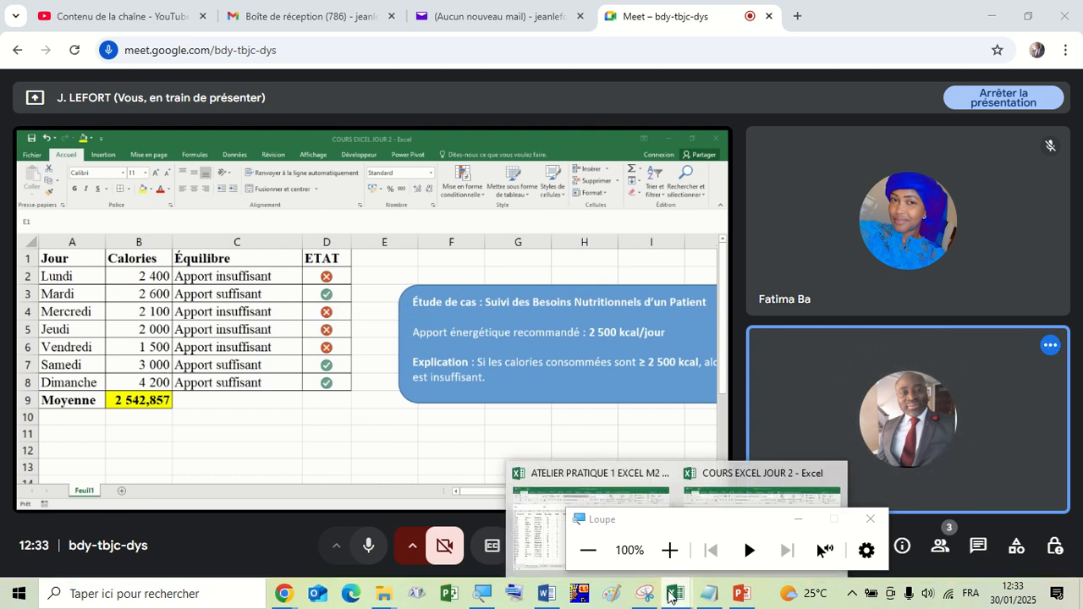
pyautogui.click(772, 488)
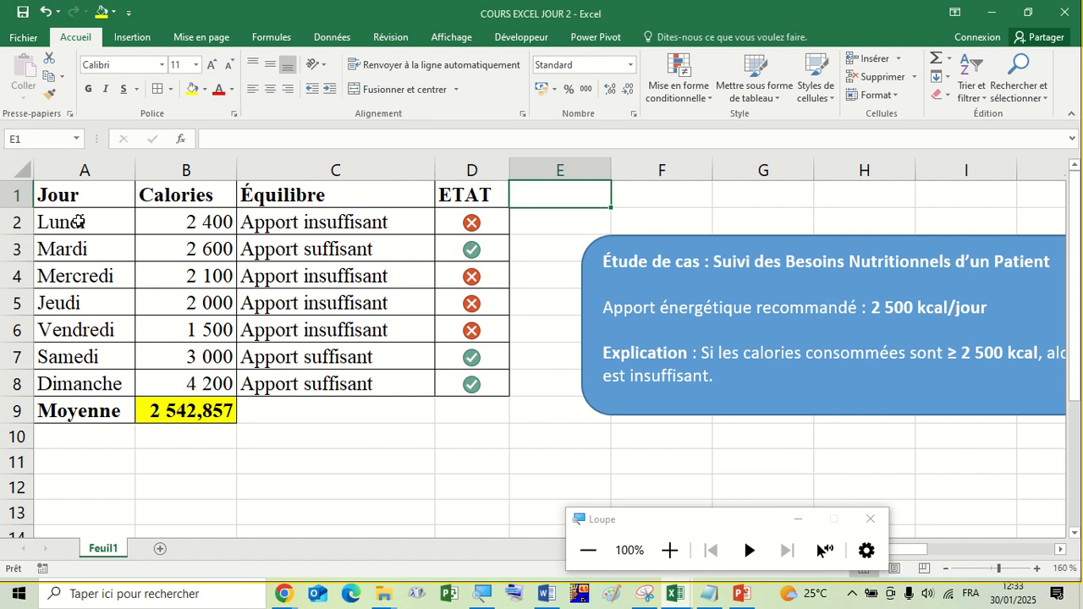
pyautogui.moveTo(68, 202); pyautogui.dragTo(147, 384)
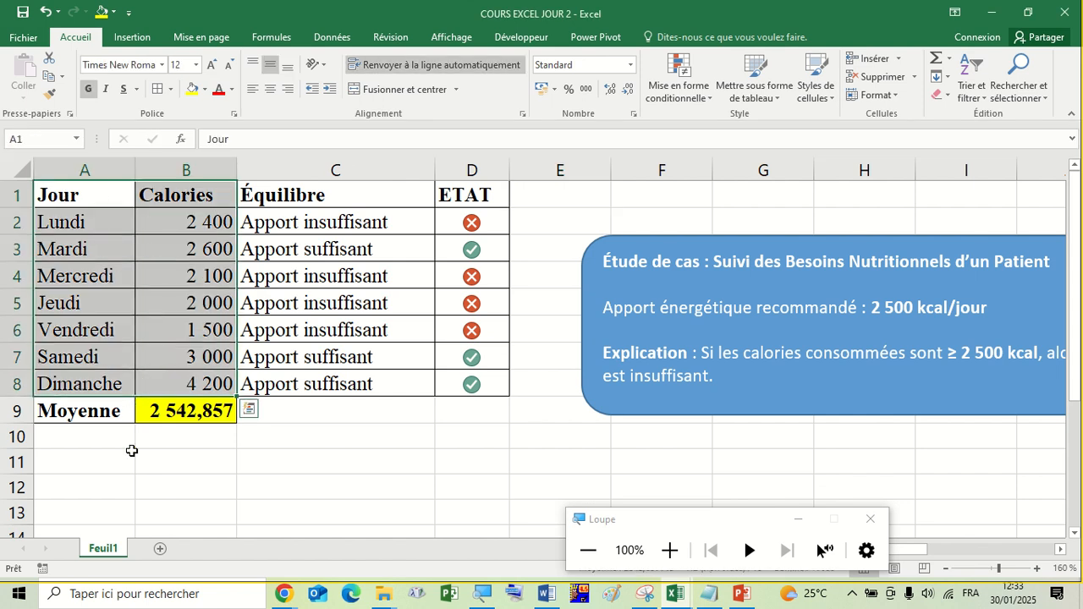
pyautogui.click(373, 509)
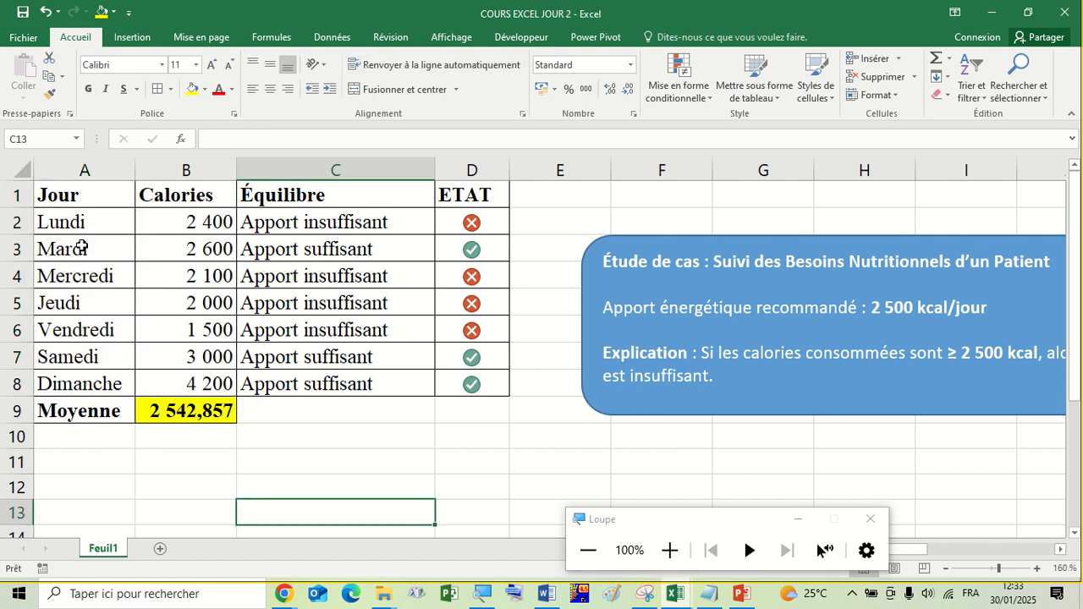
# Select the headers with Lundi and Mardi (A1:B3) together with the separate rows Samedi and Dimanche (A7:B8)
pyautogui.moveTo(59, 193); pyautogui.dragTo(158, 385)
pyautogui.click(71, 193)
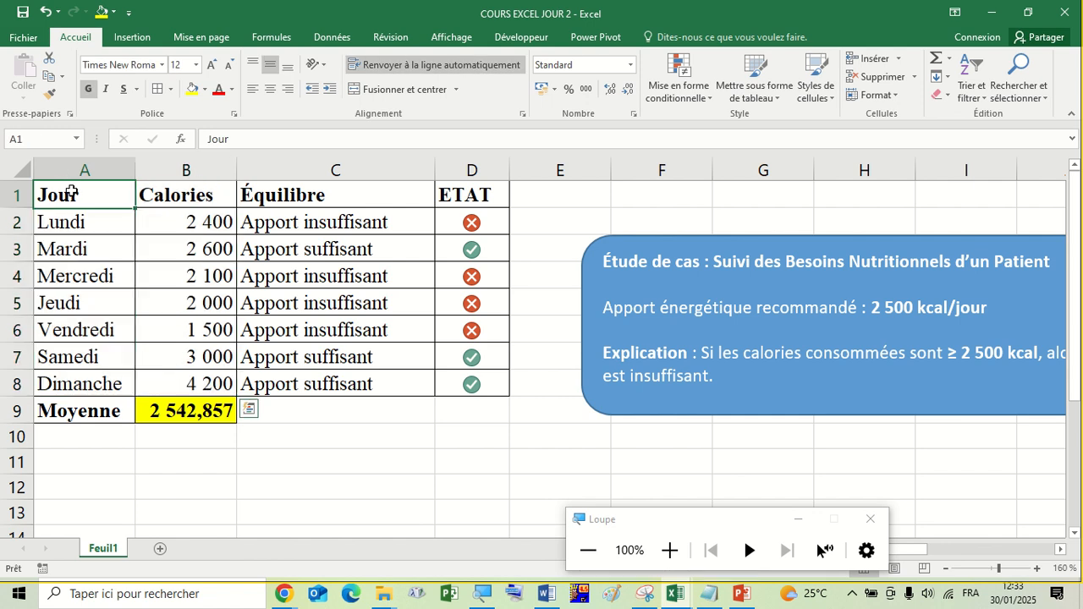
pyautogui.moveTo(71, 193); pyautogui.dragTo(142, 244)
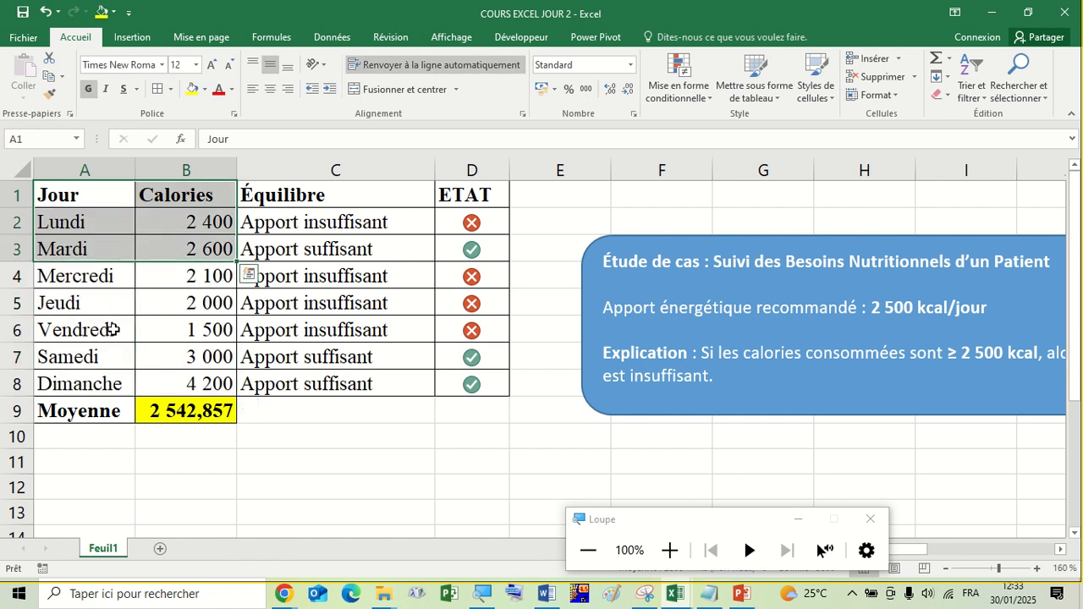
pyautogui.moveTo(94, 353); pyautogui.dragTo(165, 380)
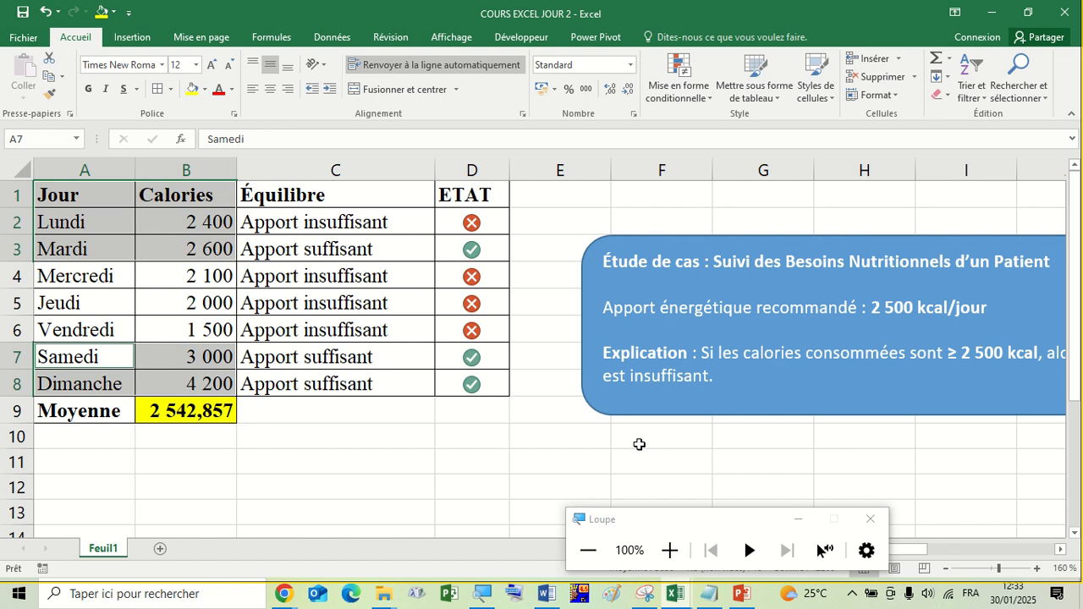
pyautogui.click(467, 442)
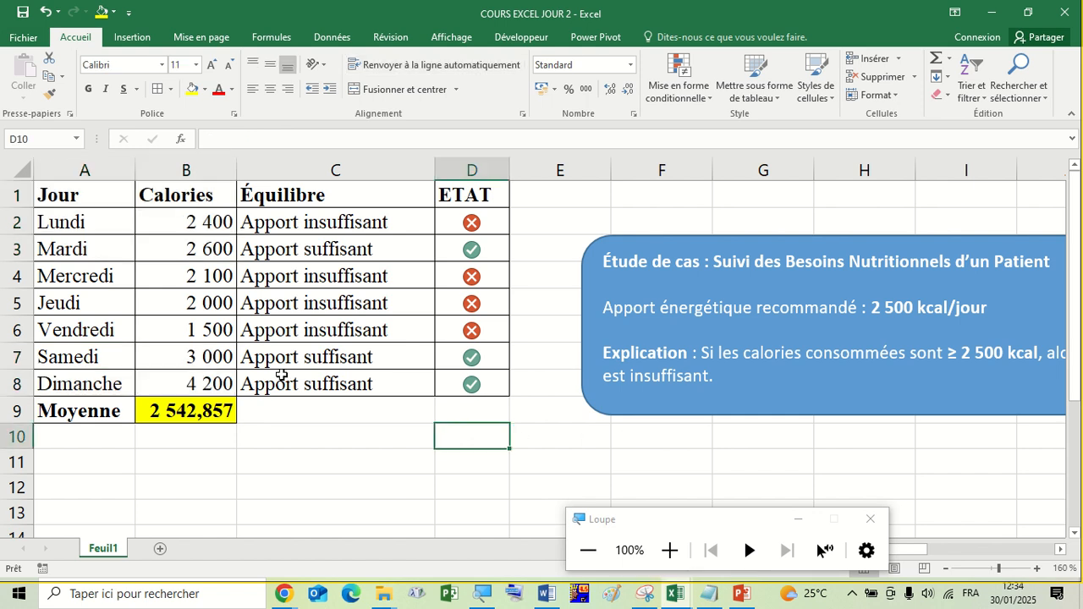
# Select the non-adjacent ranges A1:B3, A5:B6 and A8:B8 in the Jour and Calories columns
pyautogui.moveTo(73, 220); pyautogui.dragTo(161, 247)
pyautogui.moveTo(93, 193); pyautogui.dragTo(171, 250)
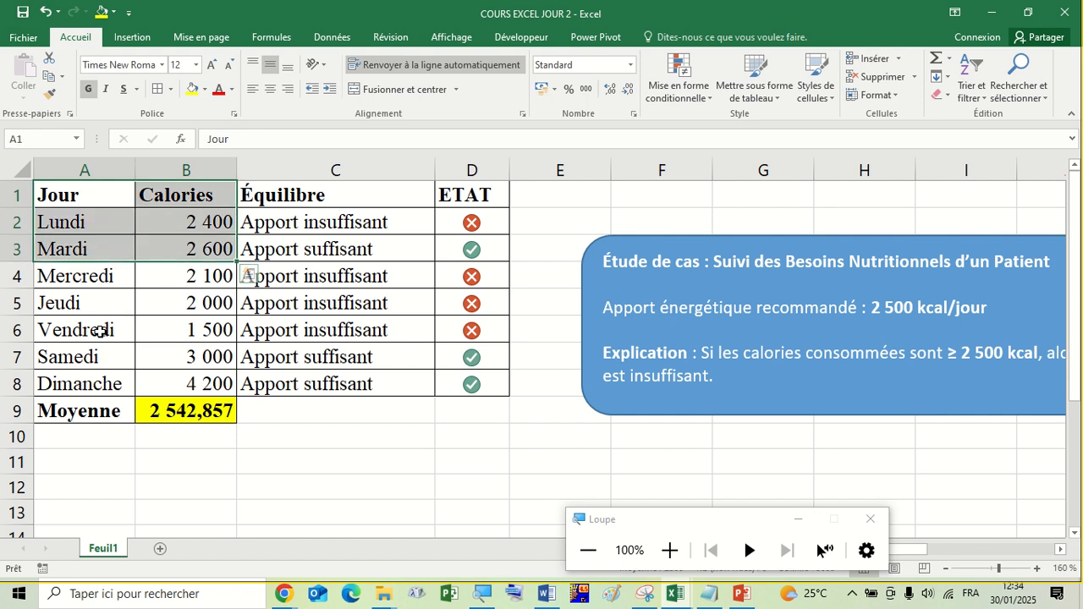
pyautogui.keyDown('ctrl'); pyautogui.click(83, 304); pyautogui.keyUp('ctrl')
pyautogui.moveTo(83, 303); pyautogui.dragTo(175, 325)
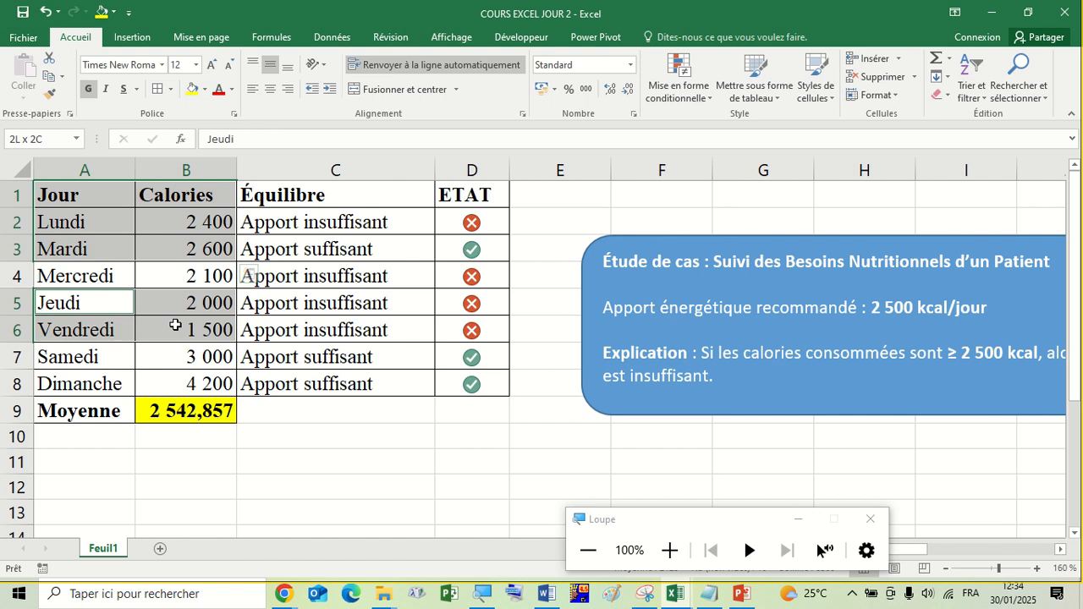
pyautogui.moveTo(107, 382); pyautogui.dragTo(180, 382)
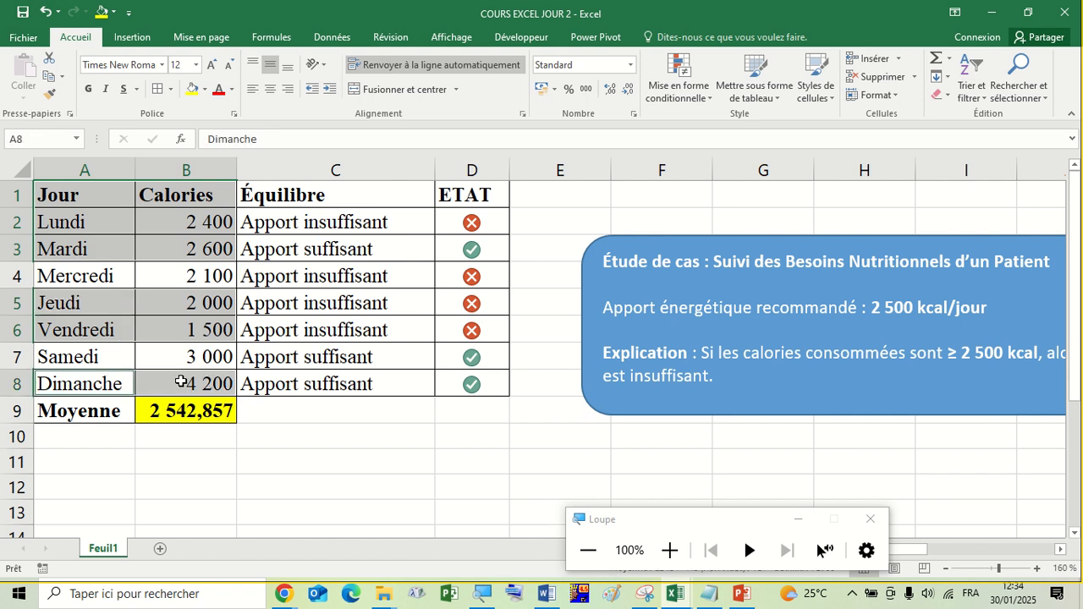
pyautogui.click(197, 281)
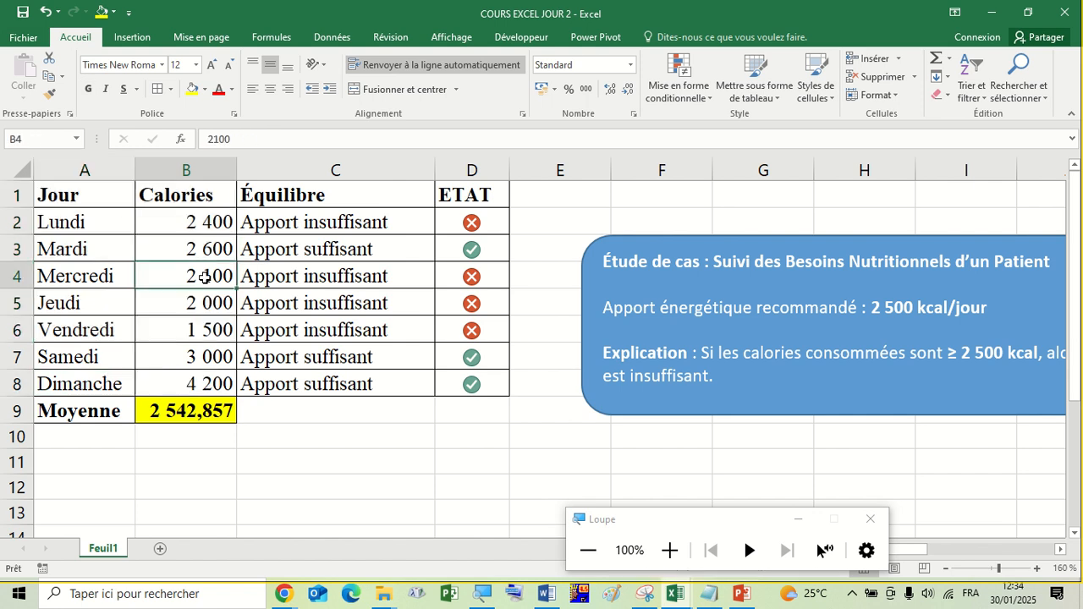
# Select the Jour and Calories data in A1:B8 and open the full chart insertion dialog for it
pyautogui.click(77, 190)
pyautogui.moveTo(77, 189); pyautogui.dragTo(161, 385)
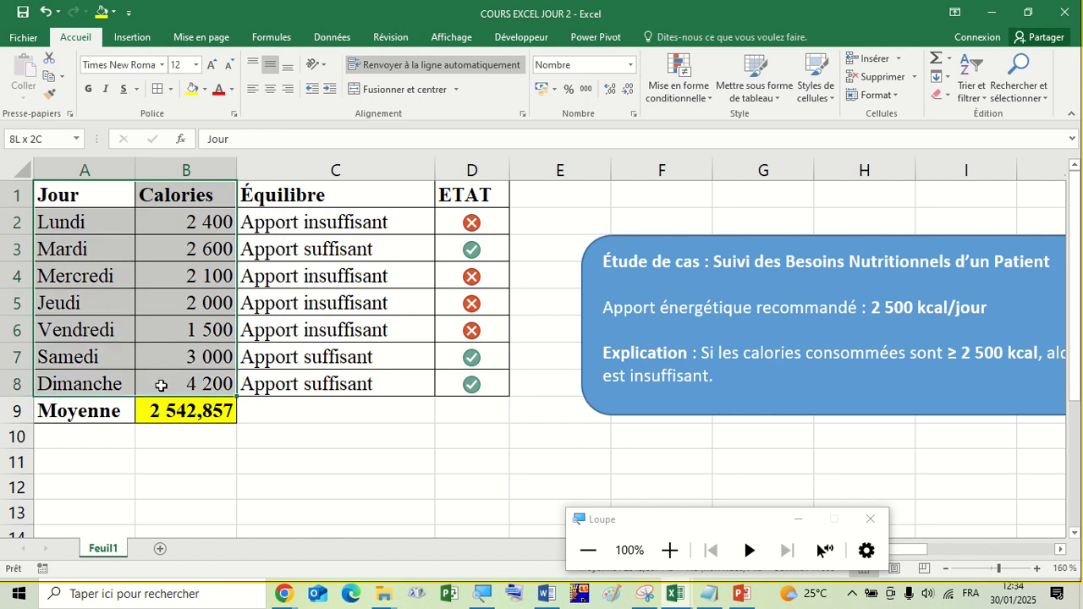
pyautogui.moveTo(161, 385); pyautogui.dragTo(161, 385)
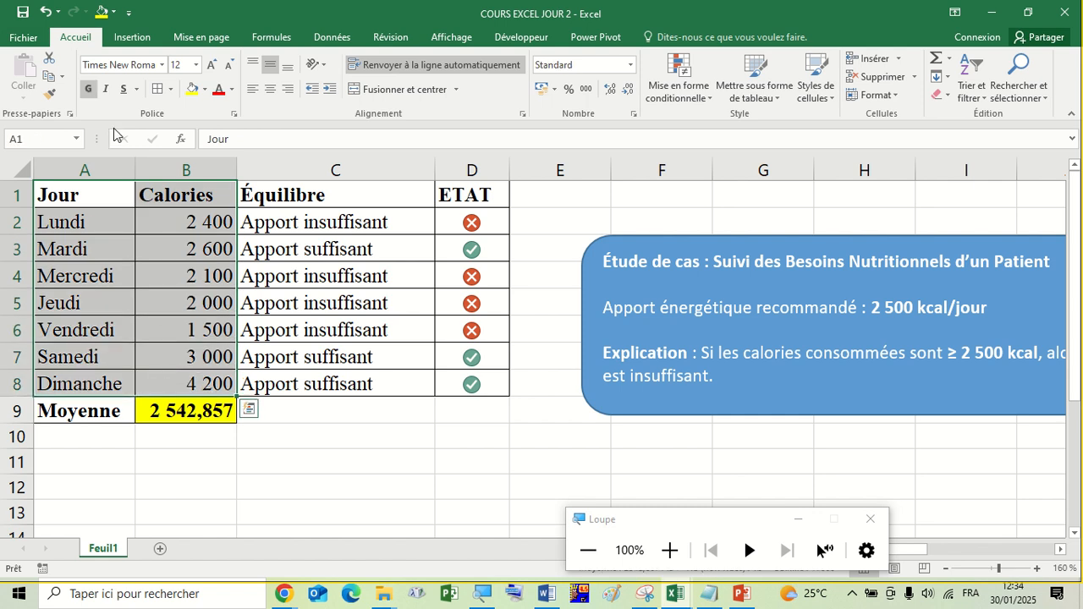
pyautogui.click(135, 38)
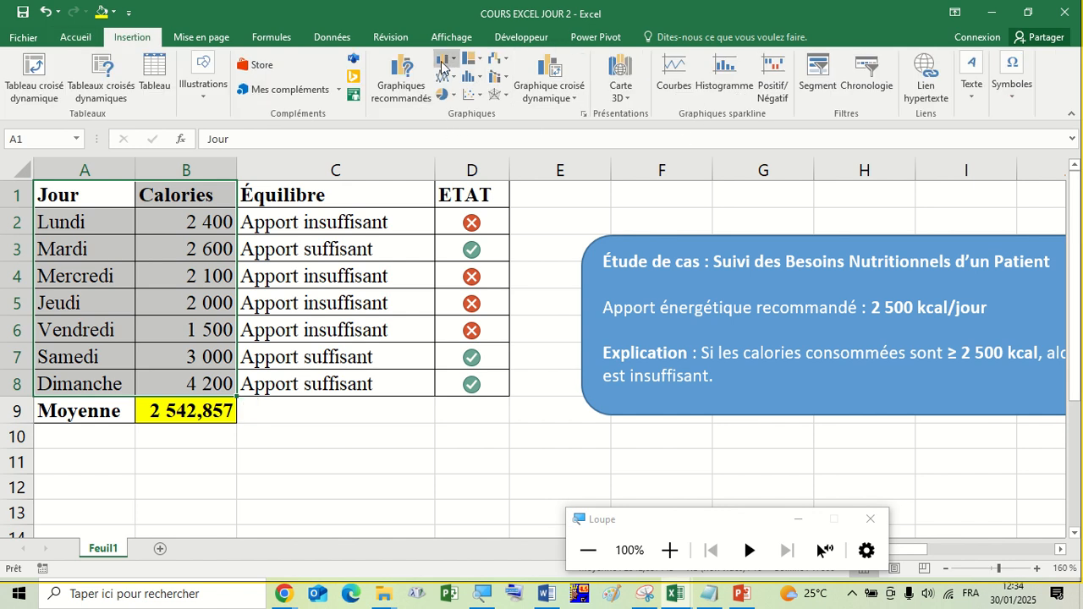
pyautogui.click(584, 116)
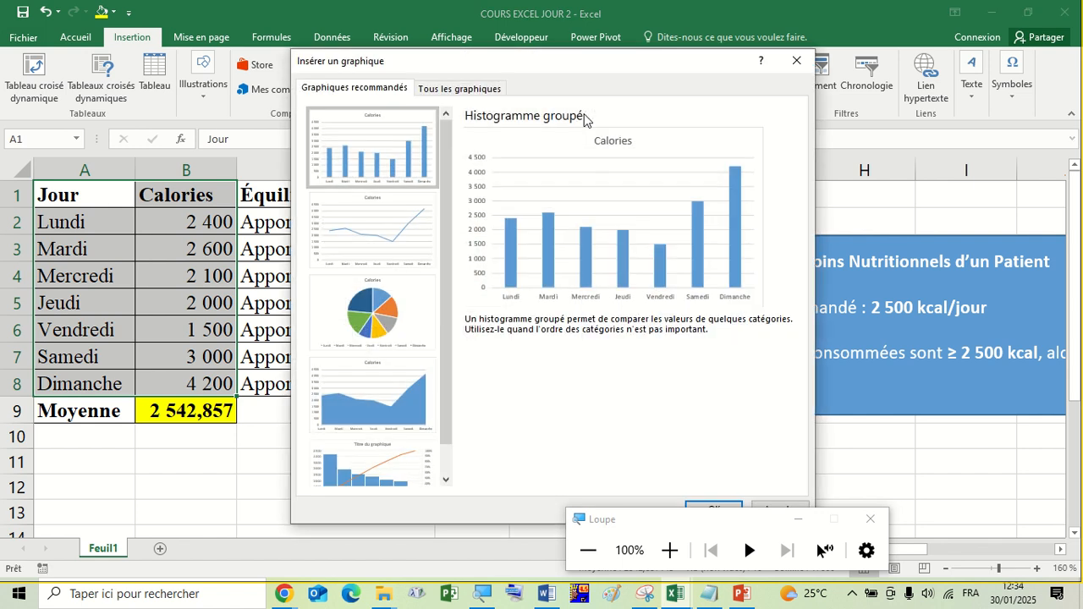
# Examine the recommended charts and the complete list of chart types, and close the dialog without inserting one
pyautogui.scroll(-1, 422, 288)
pyautogui.scroll(1, 421, 308)
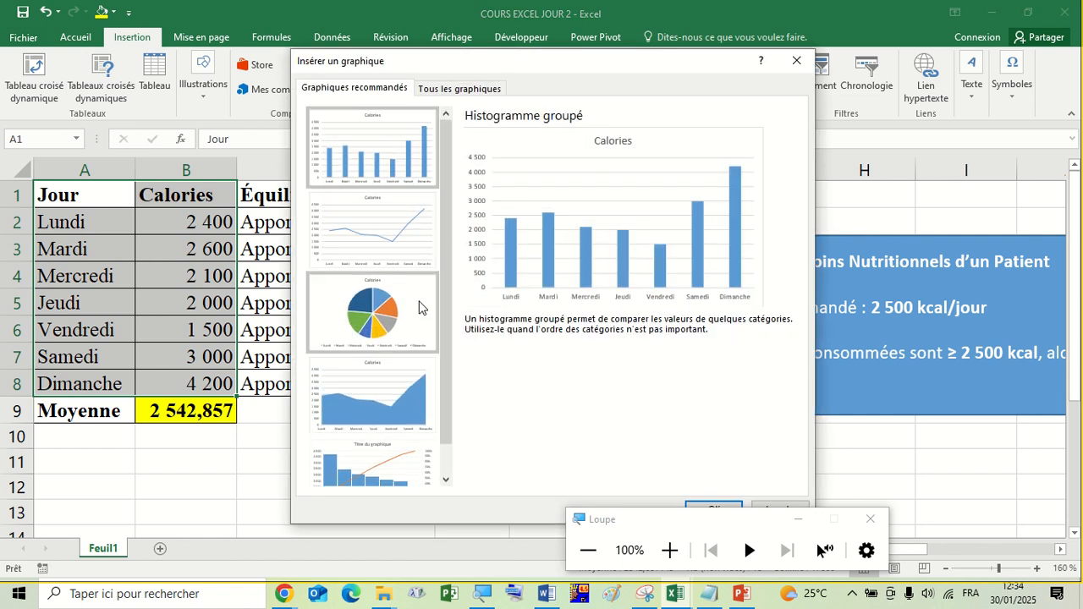
pyautogui.click(440, 91)
pyautogui.click(374, 93)
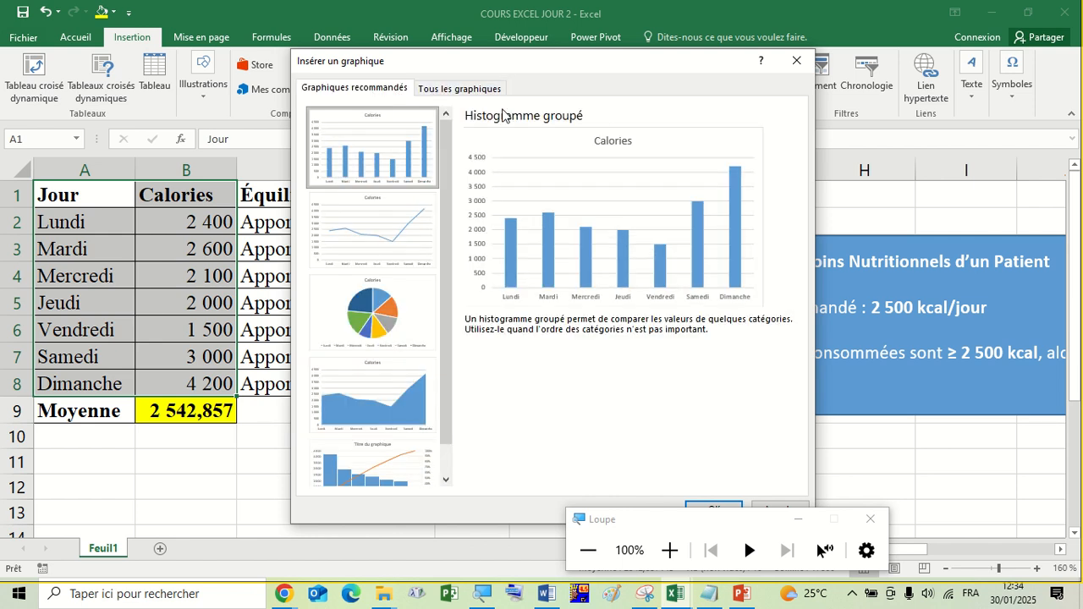
pyautogui.click(469, 92)
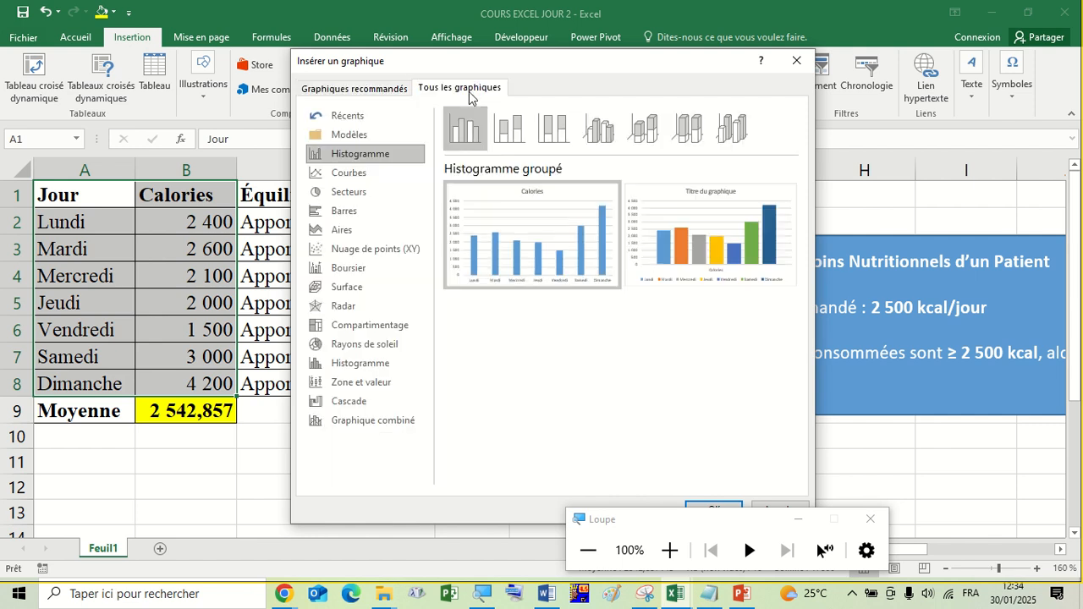
pyautogui.click(796, 60)
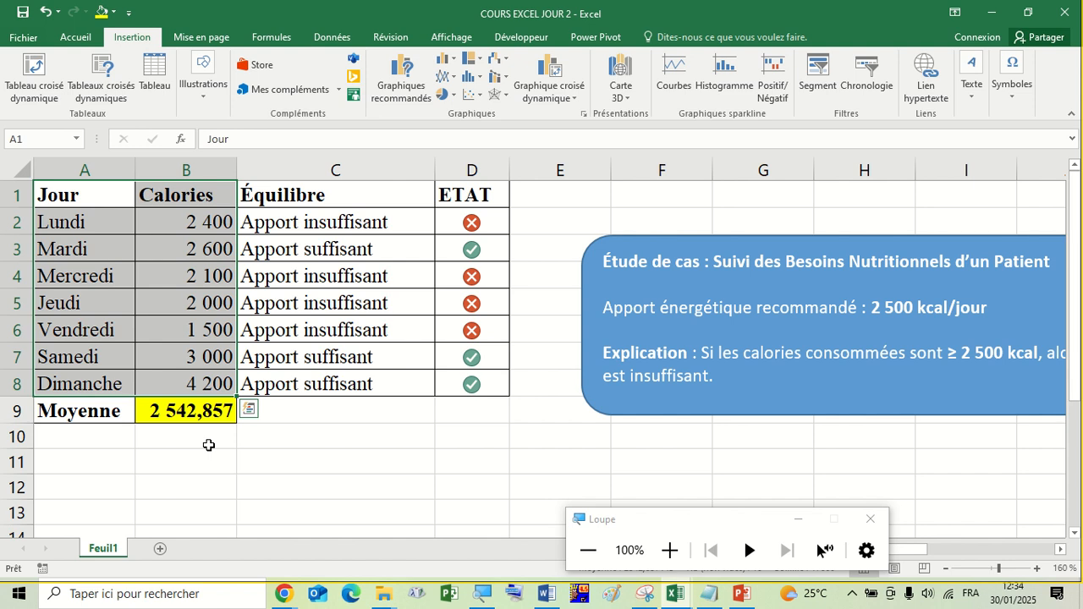
# Reselect A1:B8 as the chart data, show the insertion commands and magnify the screen
pyautogui.click(228, 470)
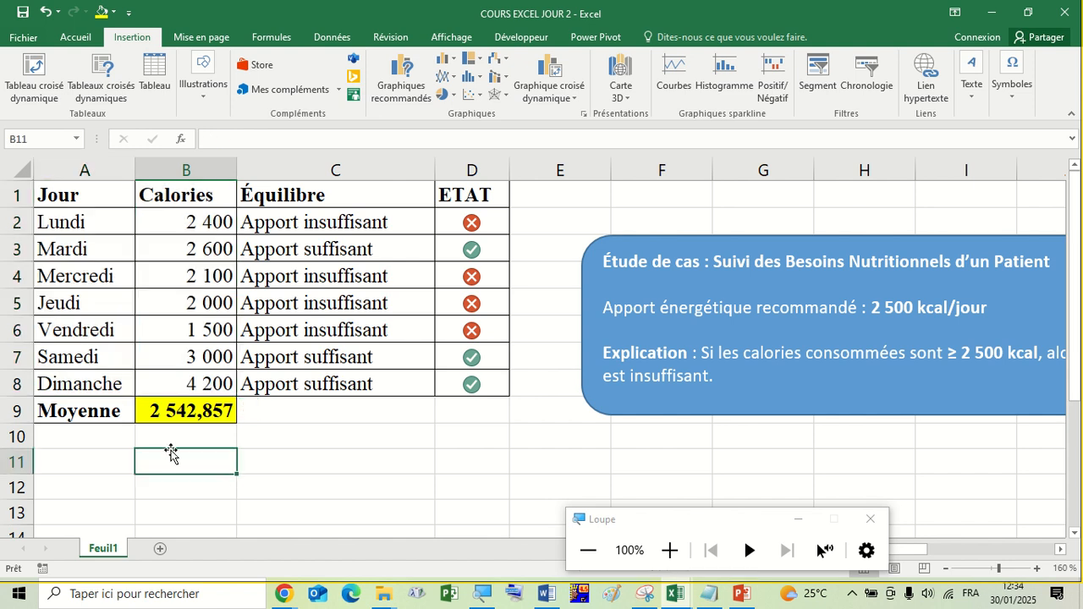
pyautogui.moveTo(75, 198); pyautogui.dragTo(160, 379)
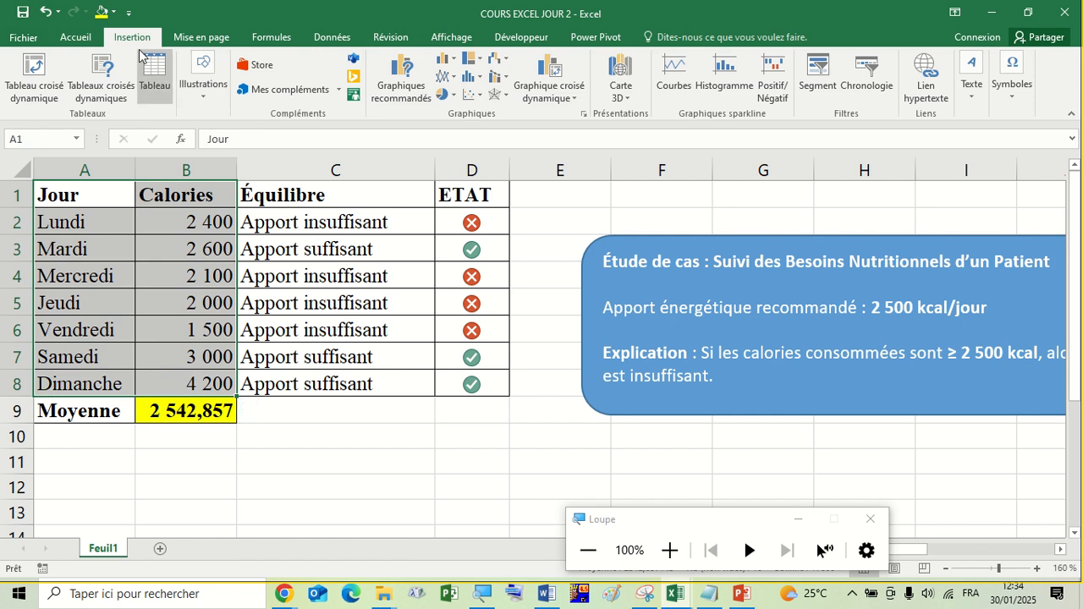
pyautogui.click(80, 37)
pyautogui.click(121, 40)
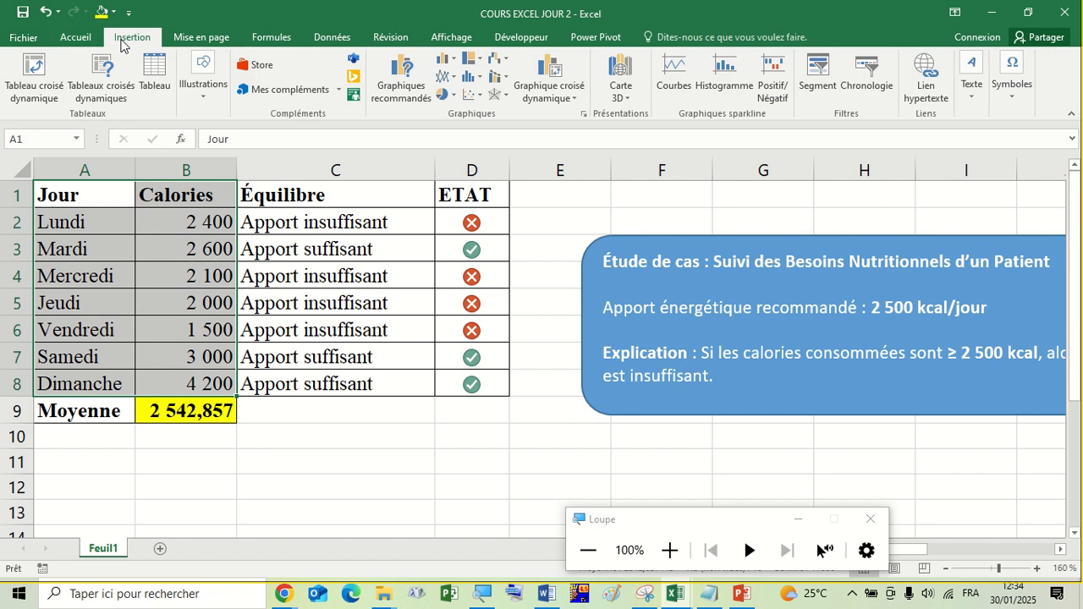
pyautogui.click(669, 550)
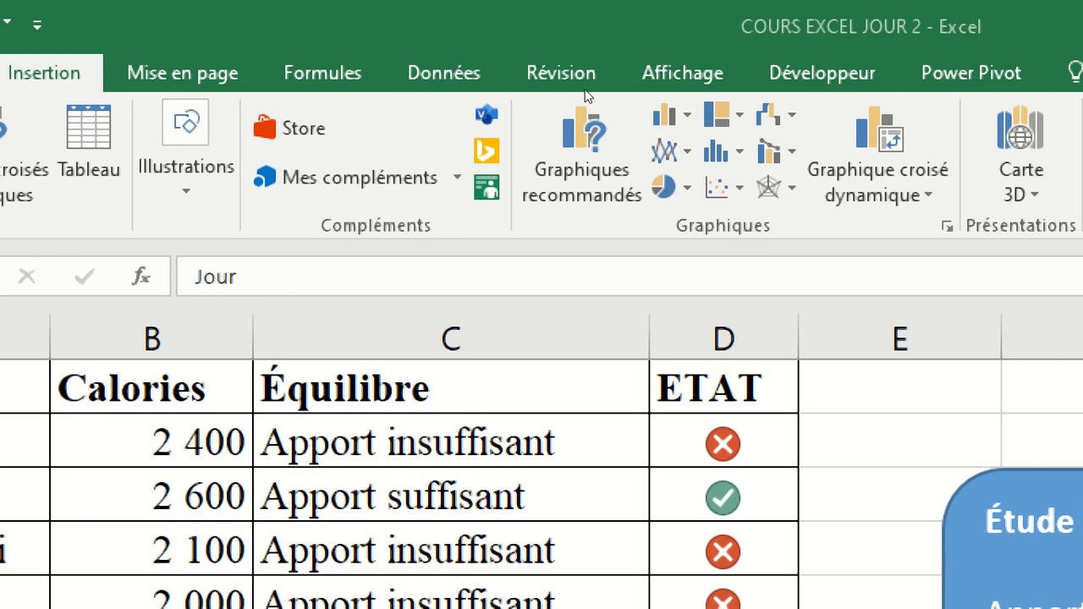
pyautogui.moveTo(24, 388); pyautogui.dragTo(153, 601)
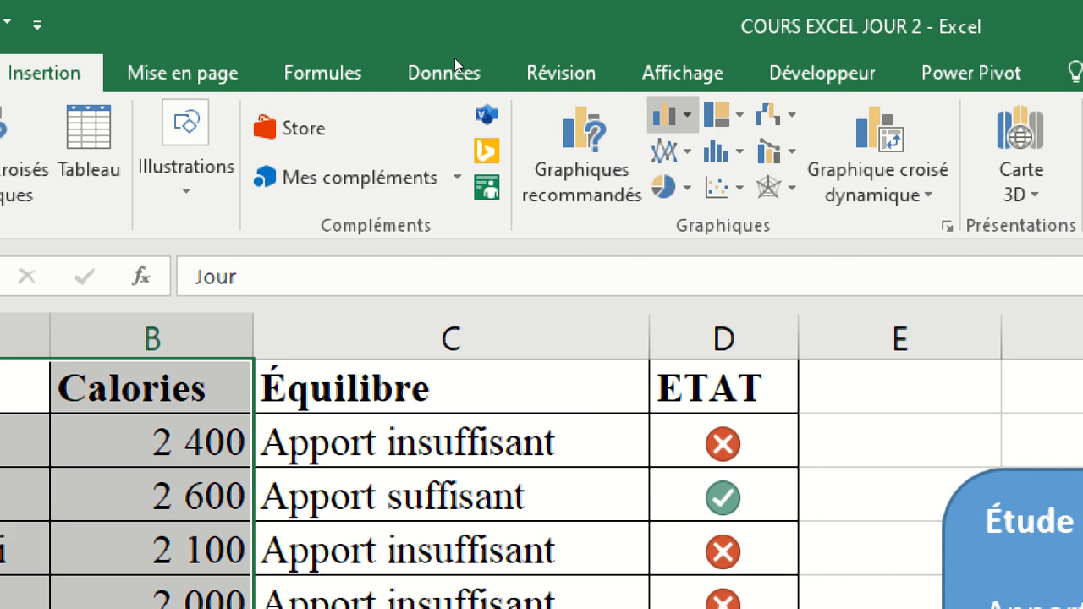
# Examine the column and bar chart gallery and the dialog listing all chart types for the selected data
pyautogui.click(673, 115)
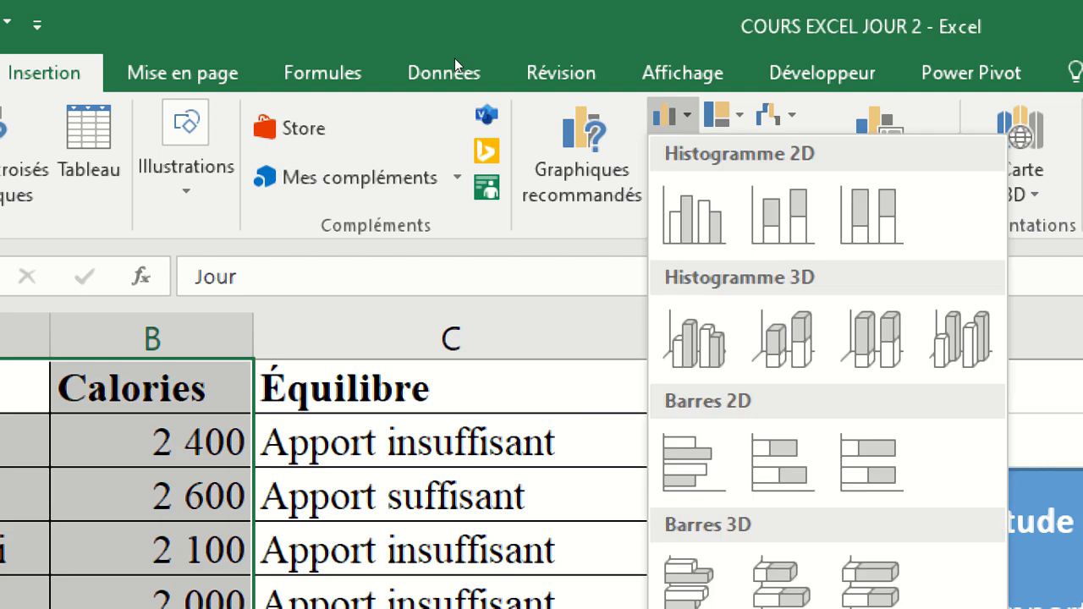
pyautogui.press('Escape')
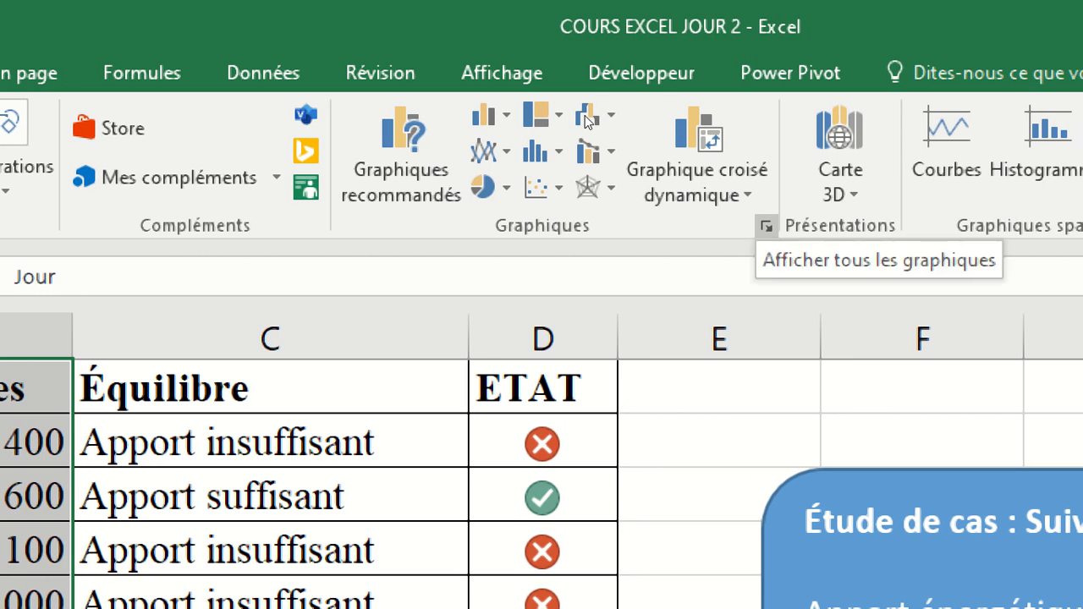
pyautogui.click(766, 226)
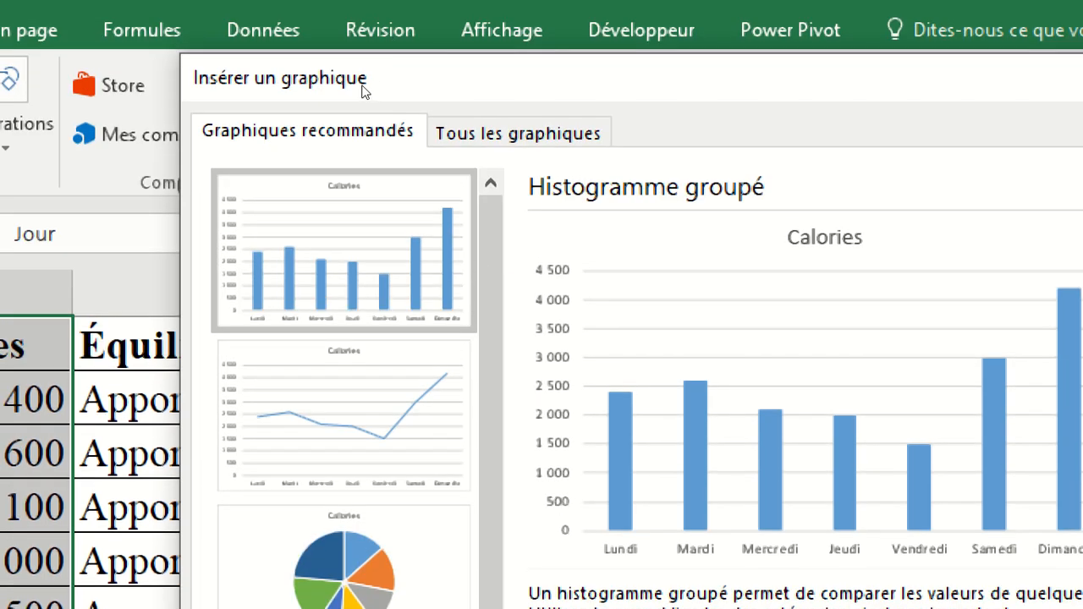
pyautogui.click(445, 132)
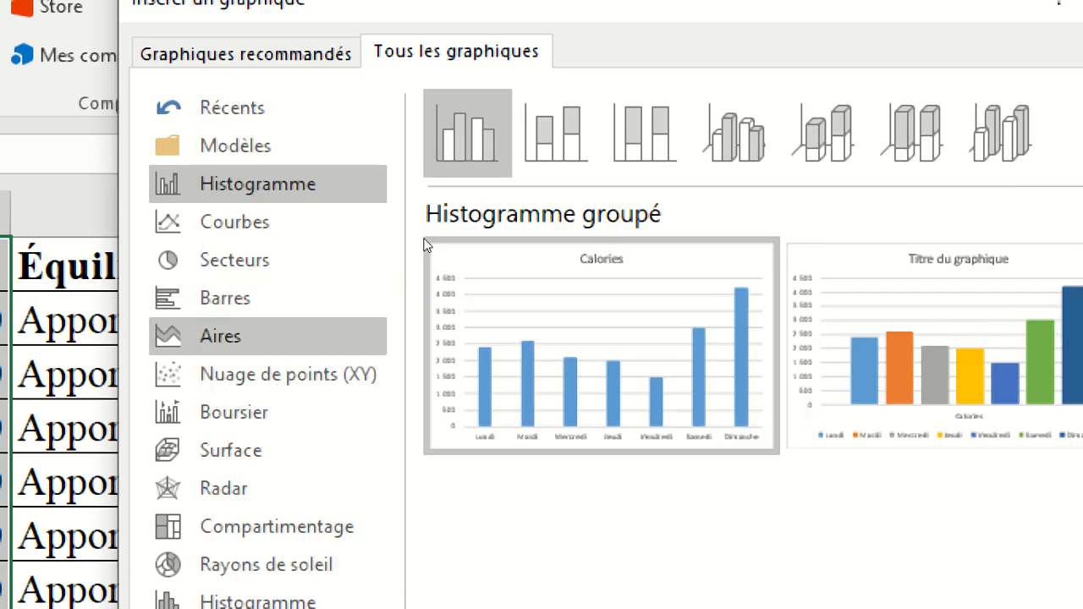
pyautogui.moveTo(791, 278)
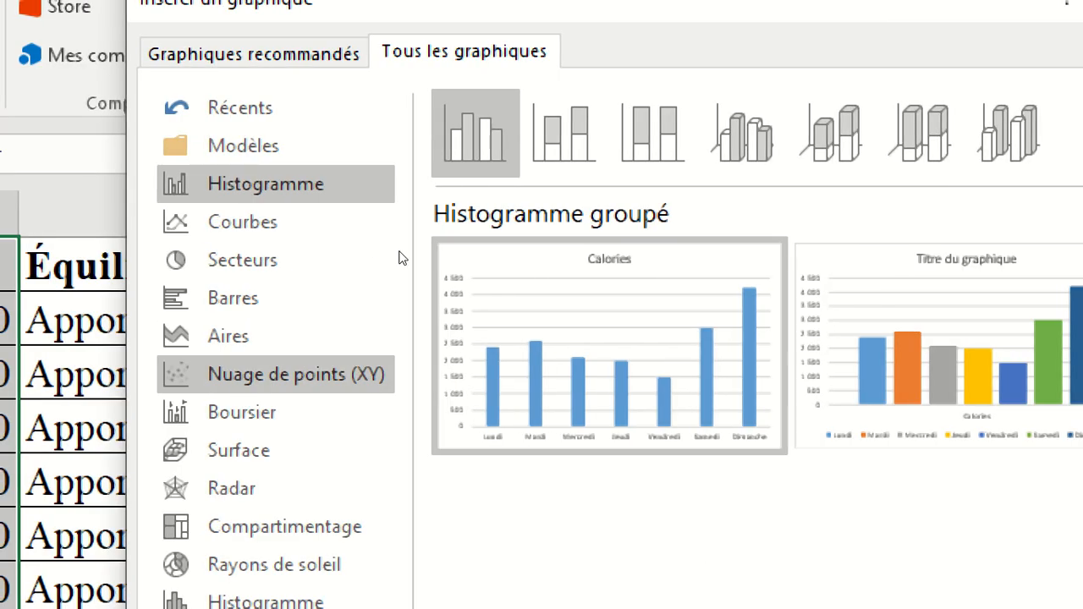
pyautogui.moveTo(475, 241)
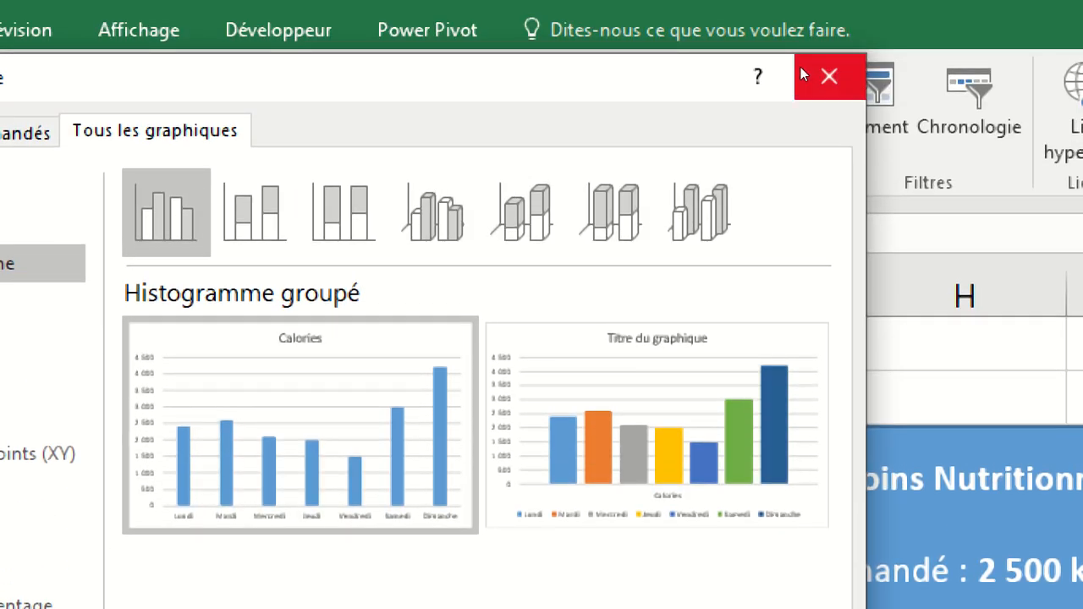
pyautogui.click(802, 69)
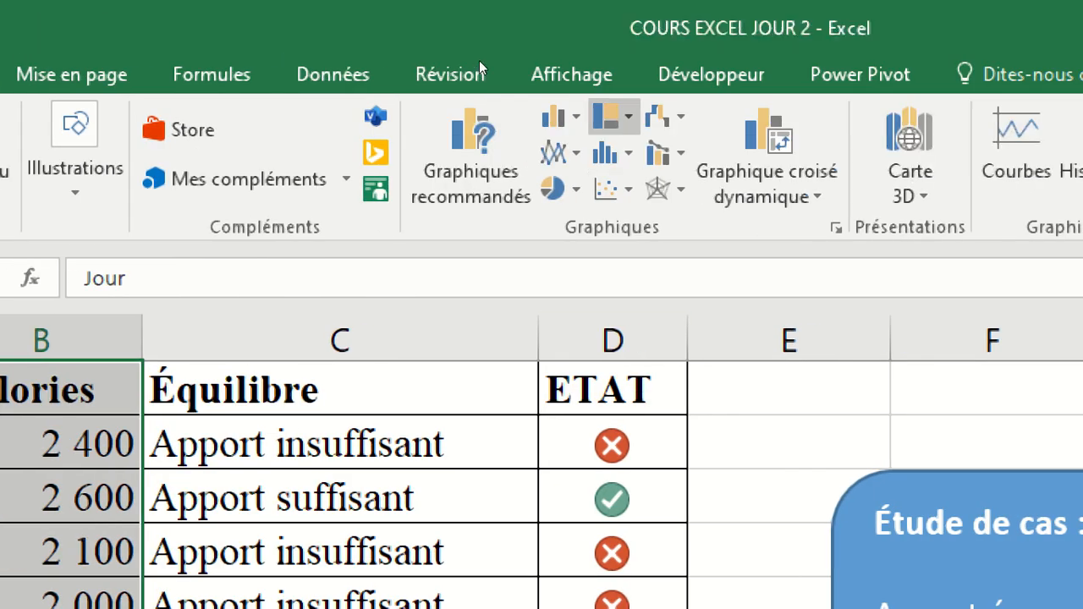
# Insert a 2D clustered column chart of the selected Jour and Calories data and close the screen magnifier
pyautogui.click(561, 117)
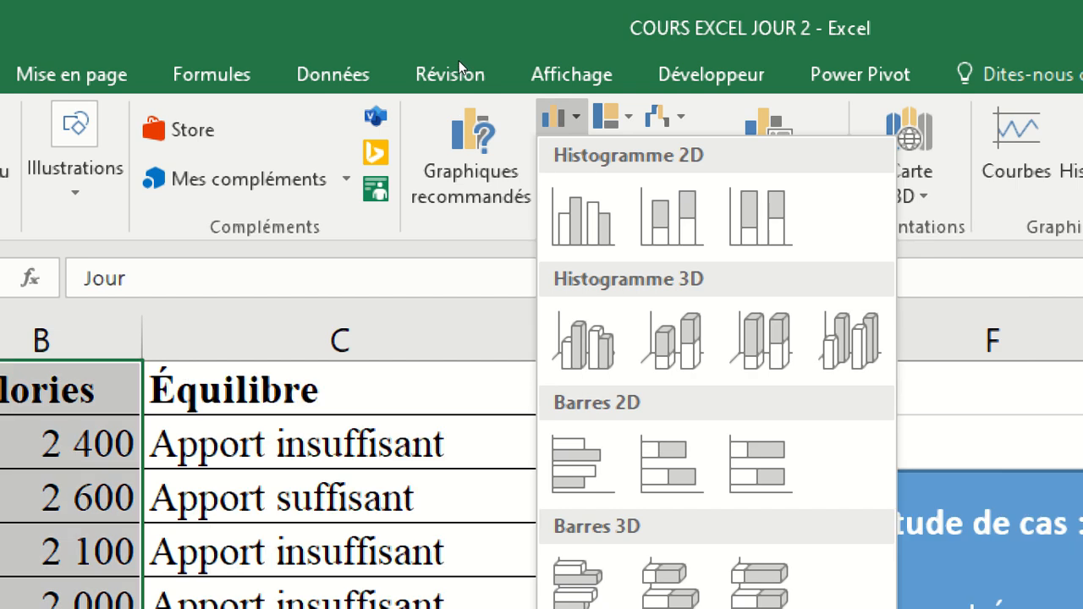
pyautogui.click(558, 119)
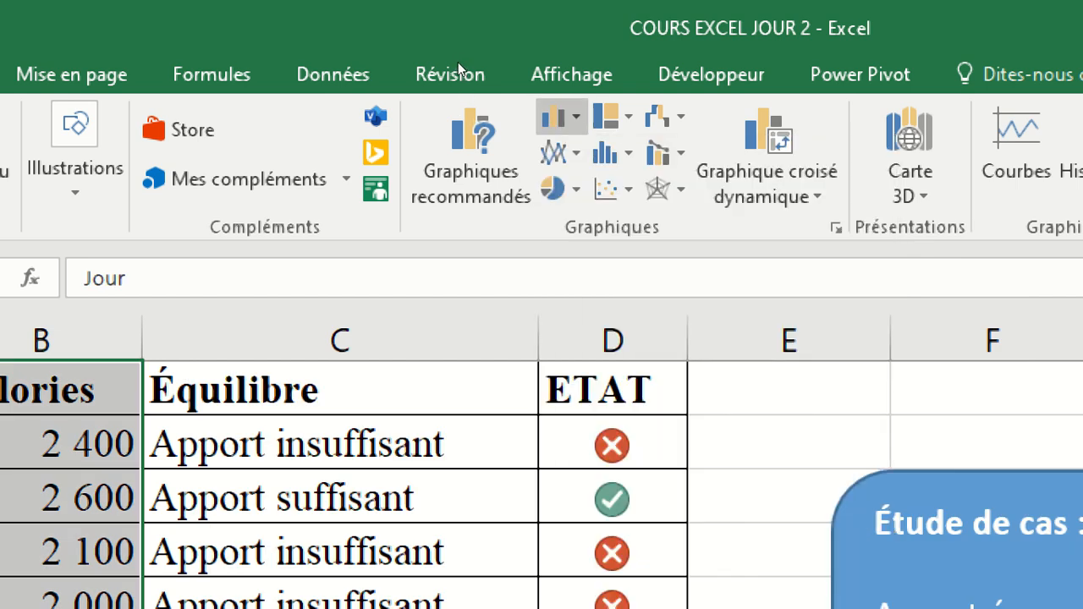
pyautogui.click(558, 119)
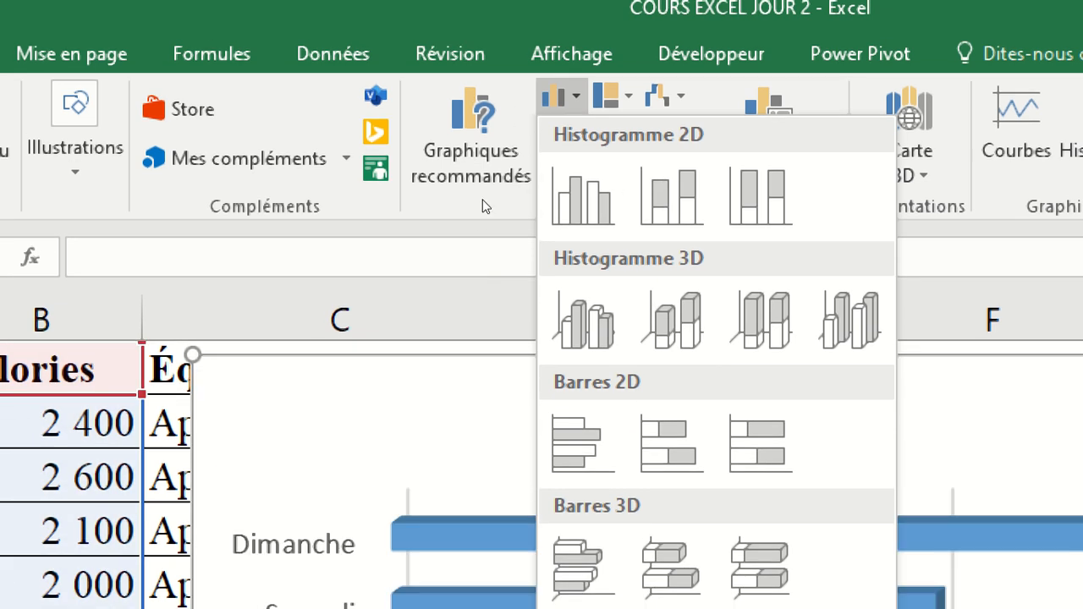
pyautogui.click(583, 196)
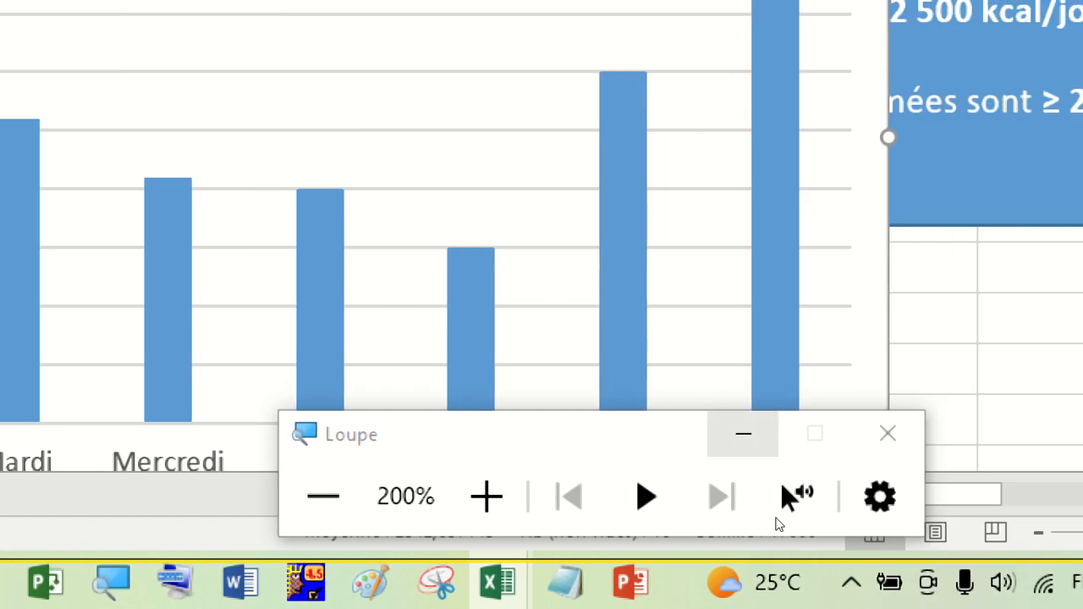
pyautogui.click(888, 433)
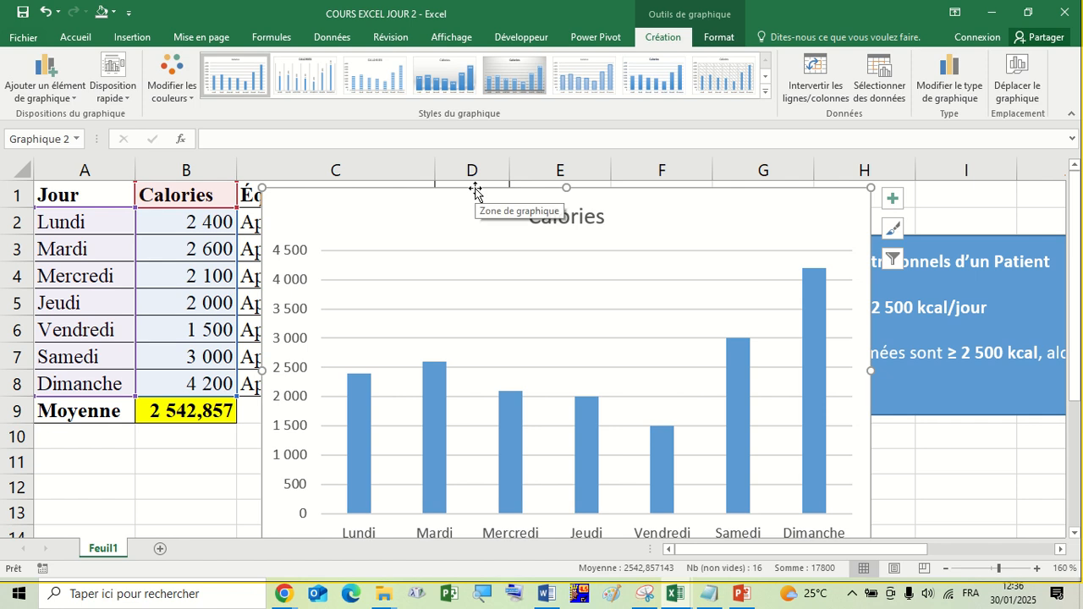
# Delete the "Calories" title from the column chart and deselect the chart
pyautogui.moveTo(475, 190); pyautogui.dragTo(483, 140)
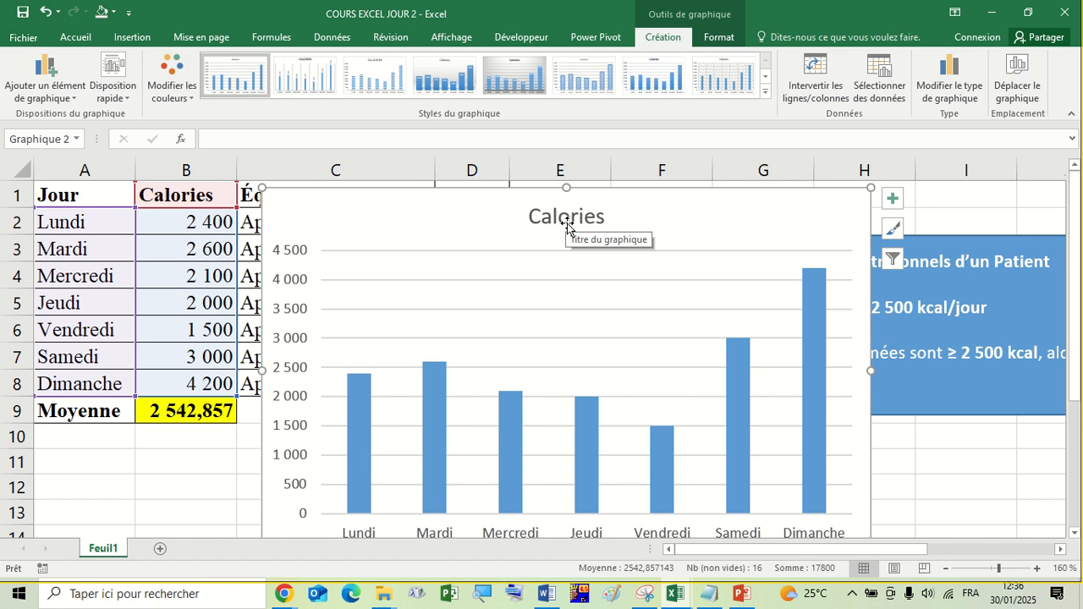
pyautogui.click(566, 221)
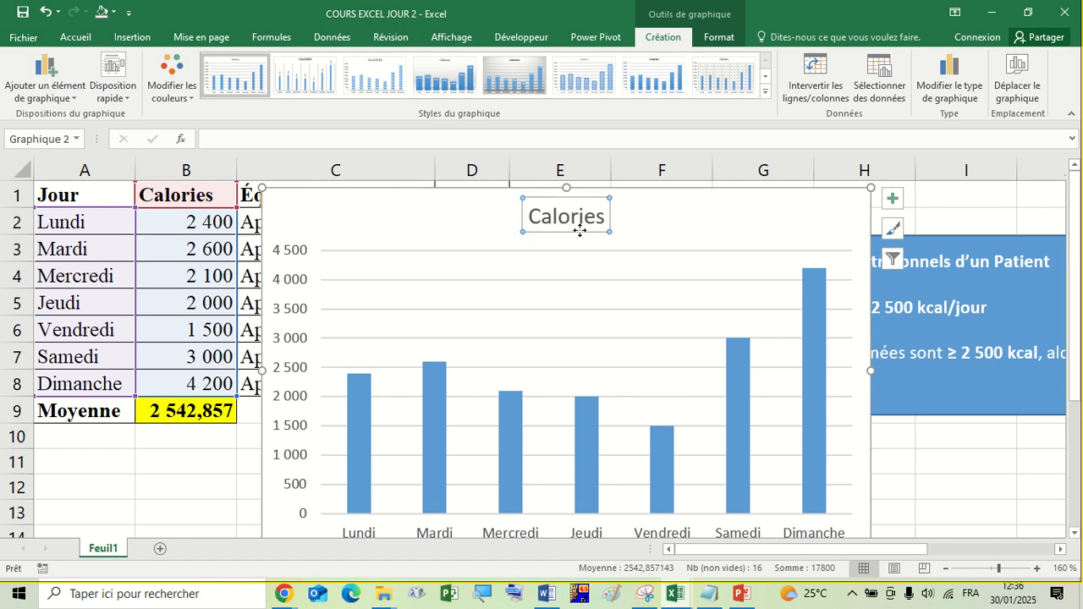
pyautogui.scroll(-2, 500, 449)
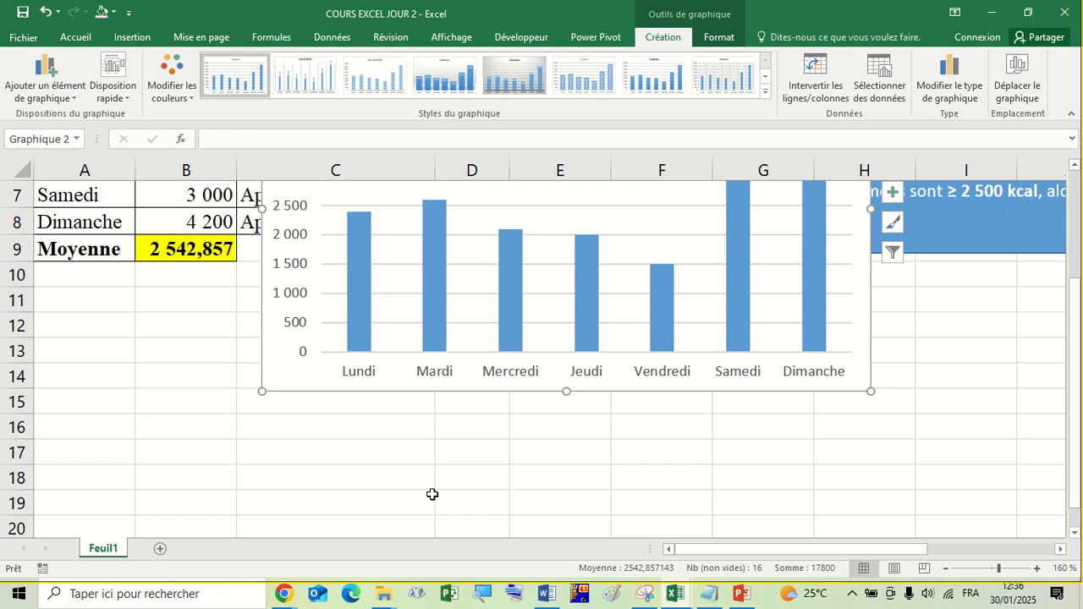
pyautogui.click(418, 429)
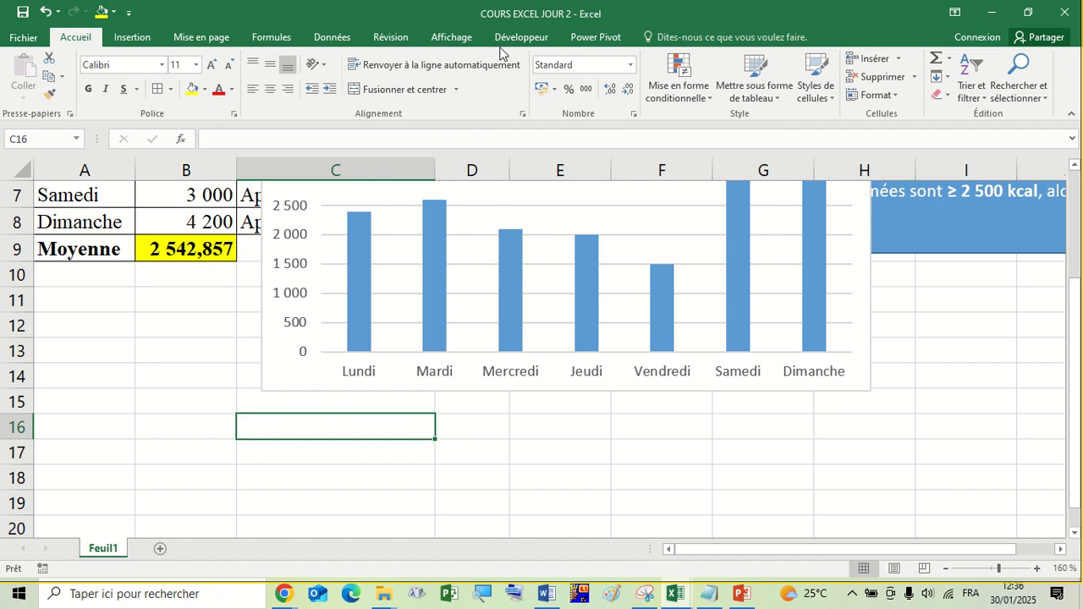
pyautogui.scroll(2, 597, 254)
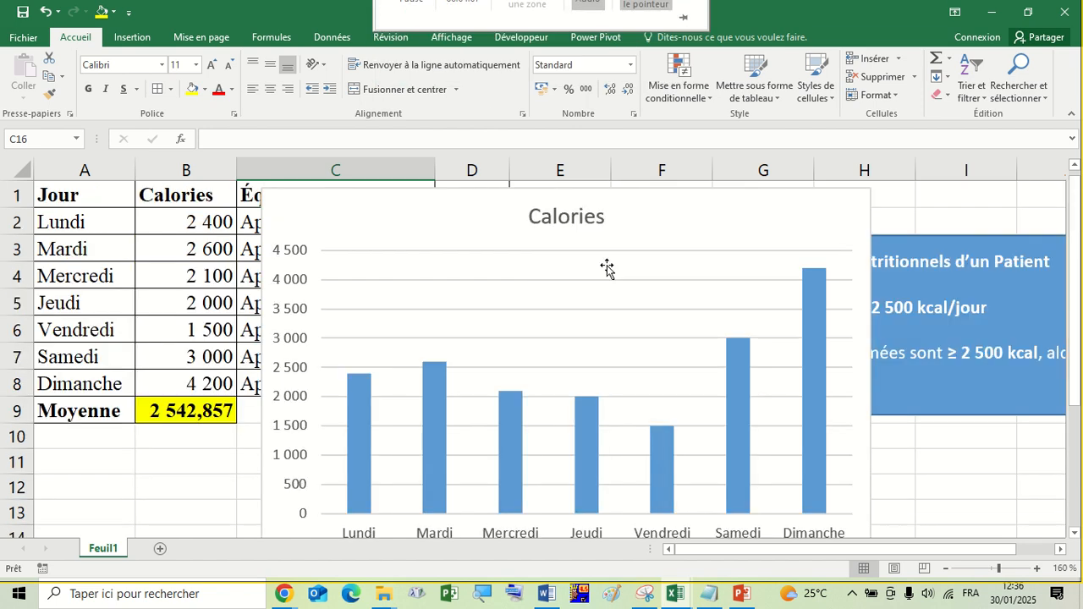
pyautogui.click(585, 216)
pyautogui.press('Delete')
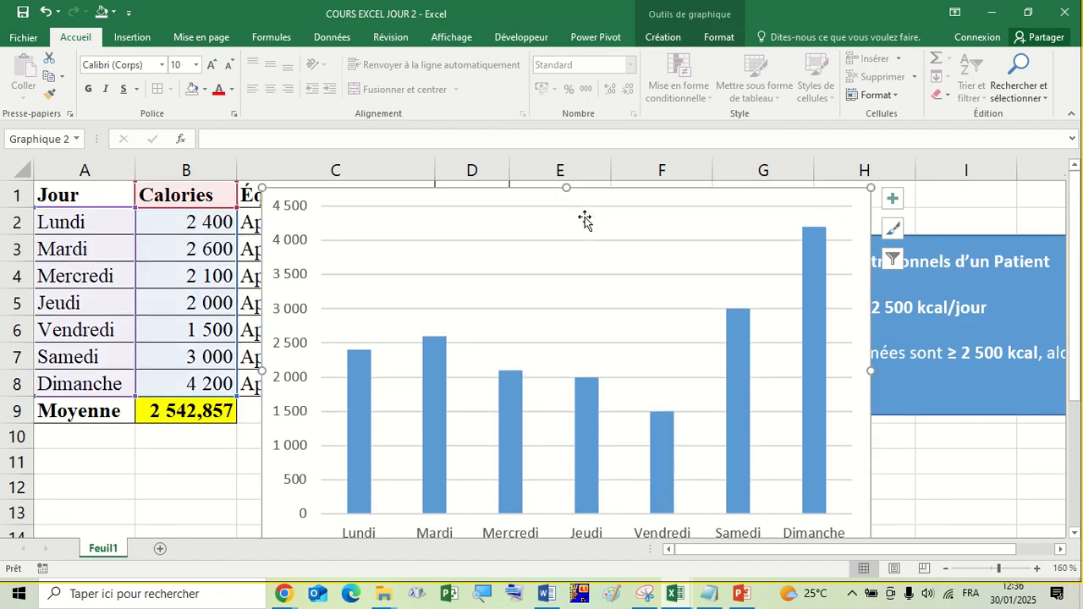
pyautogui.click(222, 467)
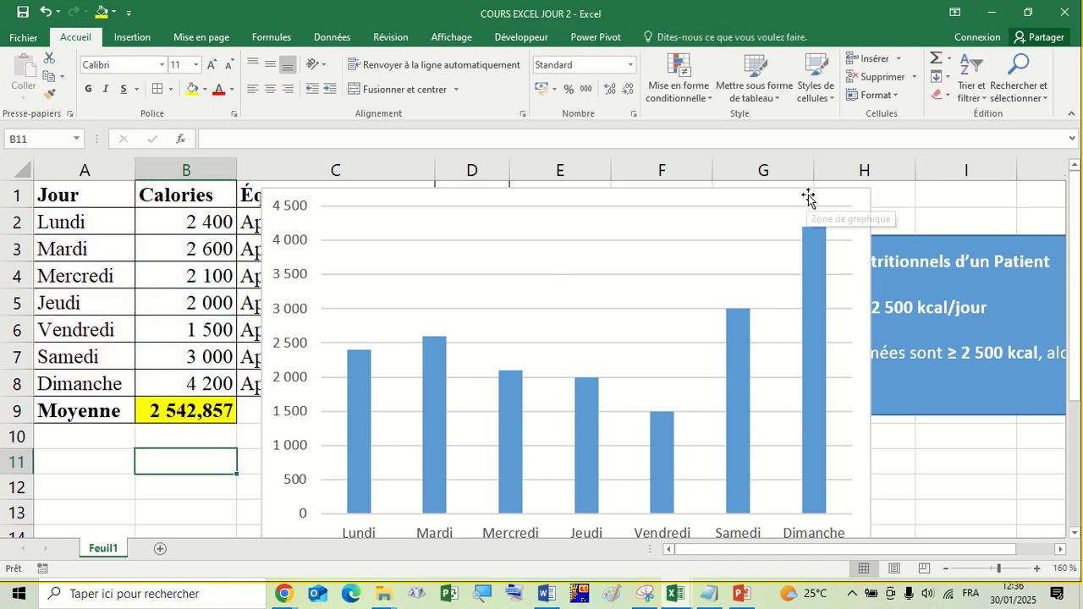
# Cut the column chart from Feuil1 and paste it into a new worksheet, placing it over about A2:G16
pyautogui.moveTo(810, 198); pyautogui.dragTo(914, 181)
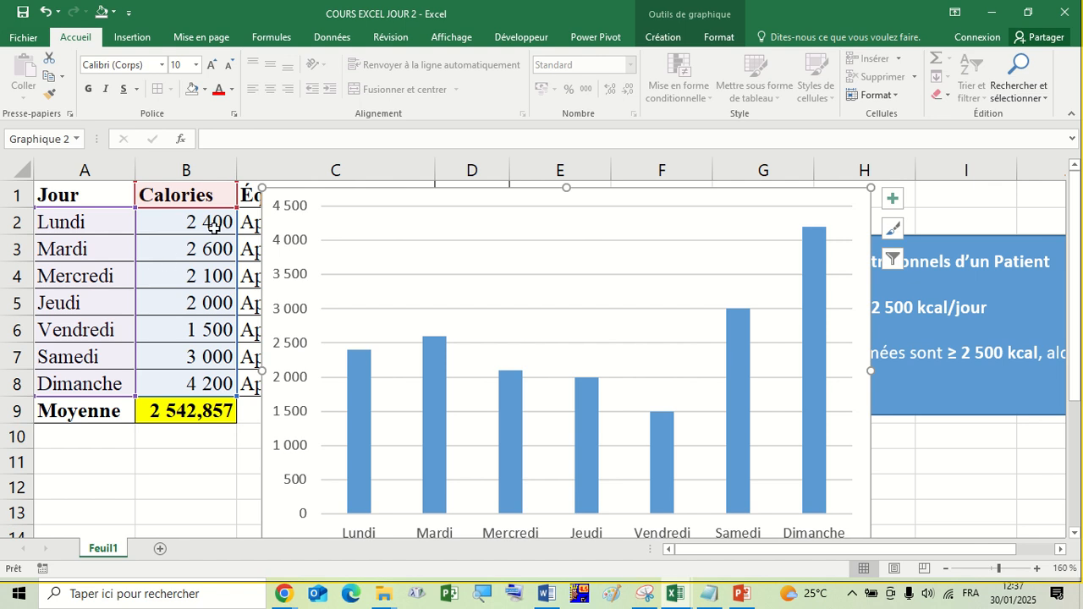
pyautogui.moveTo(365, 196); pyautogui.dragTo(412, 286)
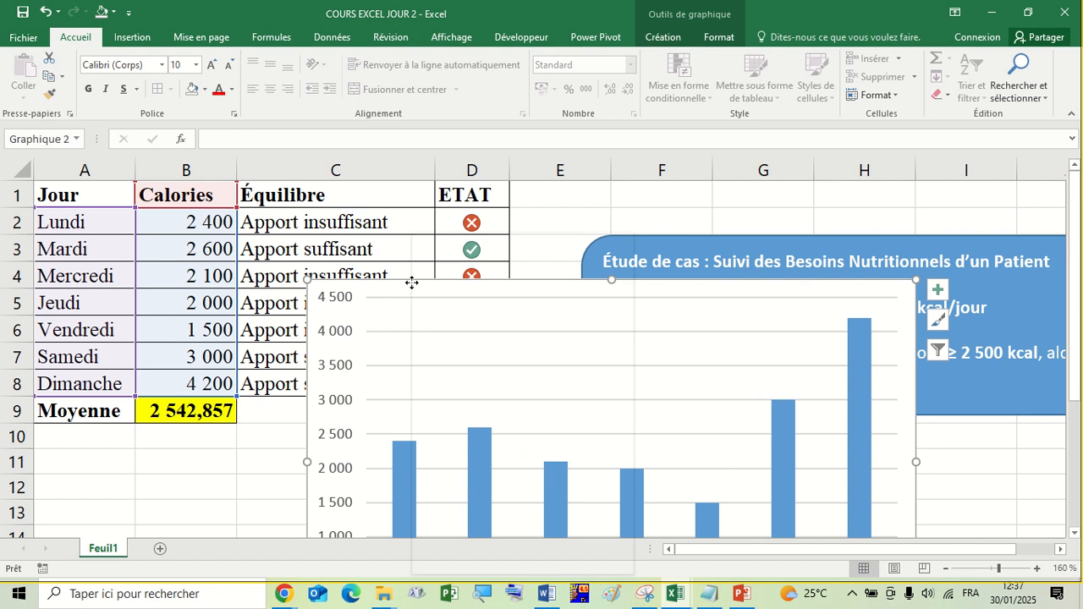
pyautogui.rightClick(412, 286)
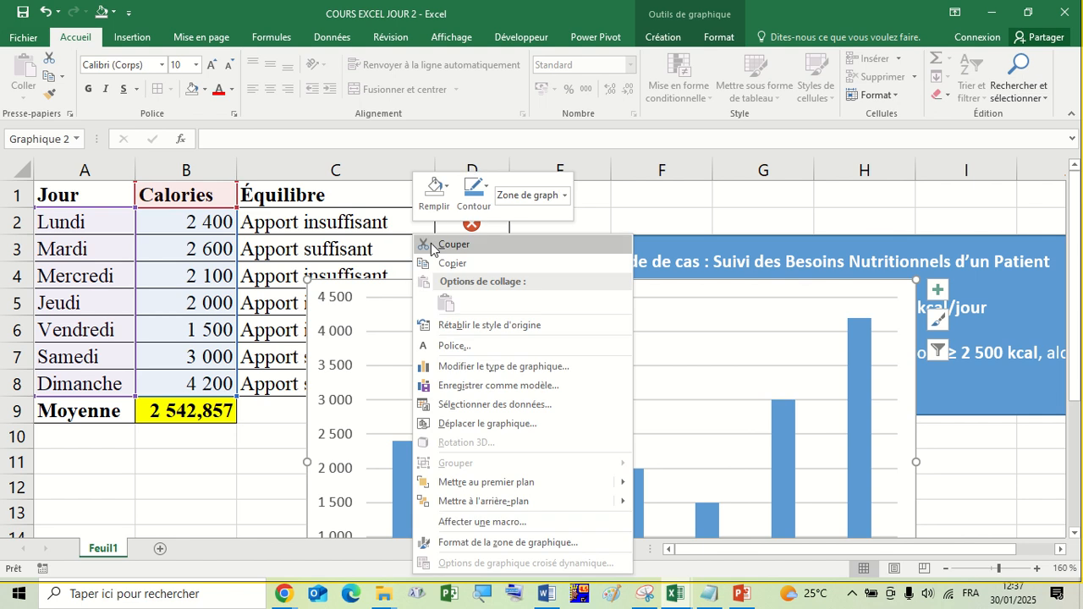
pyautogui.click(431, 245)
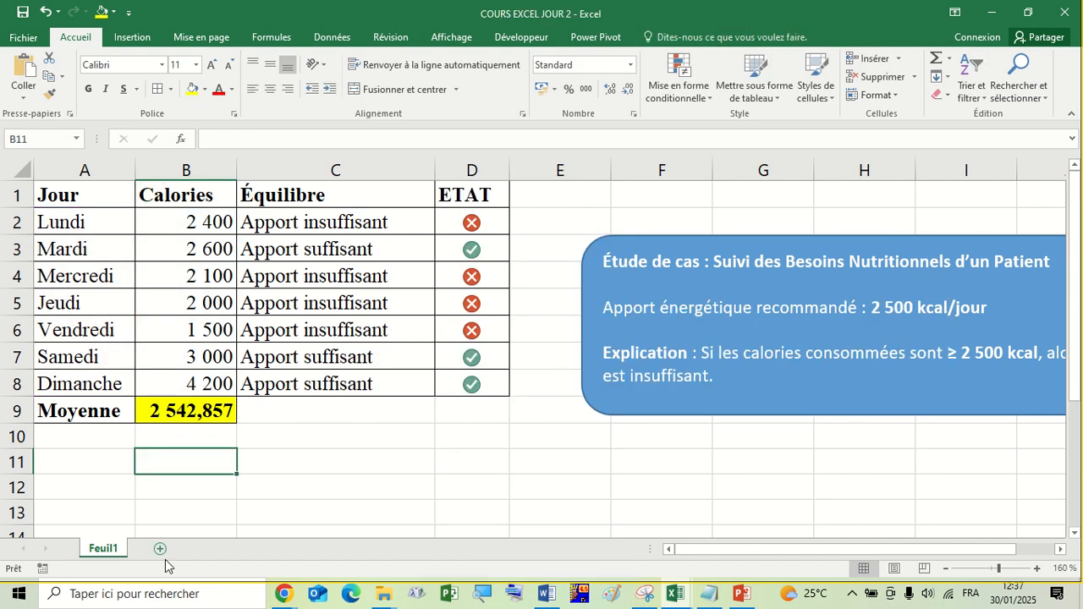
pyautogui.click(160, 549)
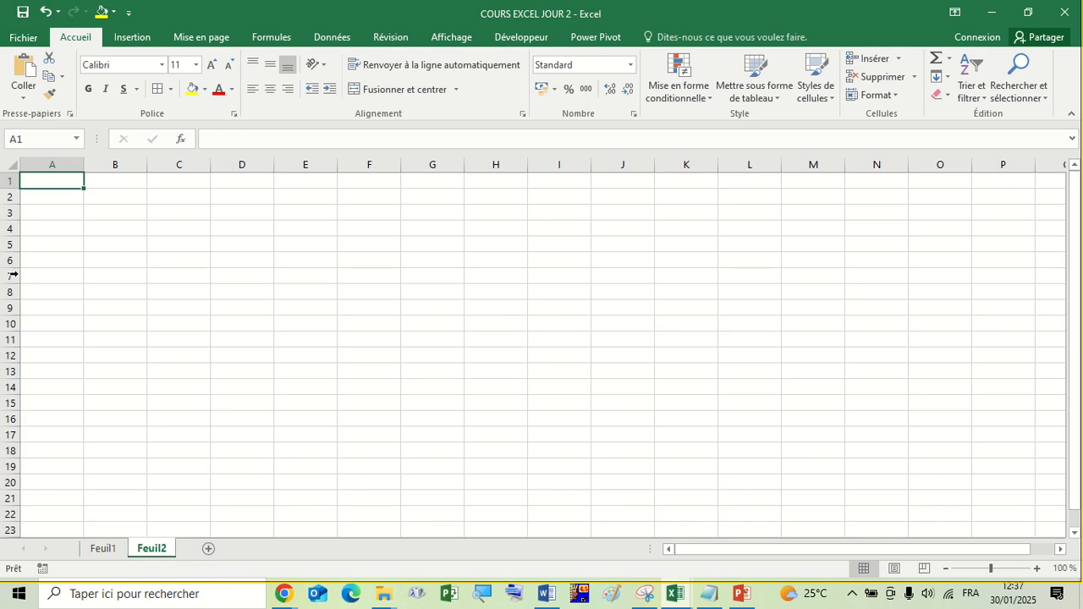
pyautogui.click(22, 68)
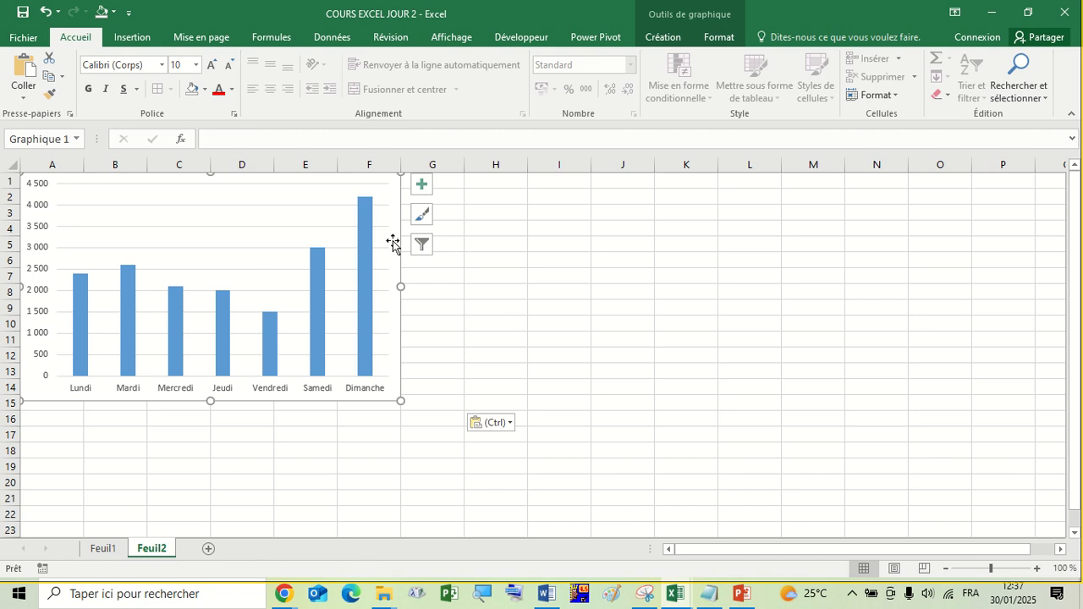
pyautogui.moveTo(394, 213); pyautogui.dragTo(421, 233)
pyautogui.click(539, 352)
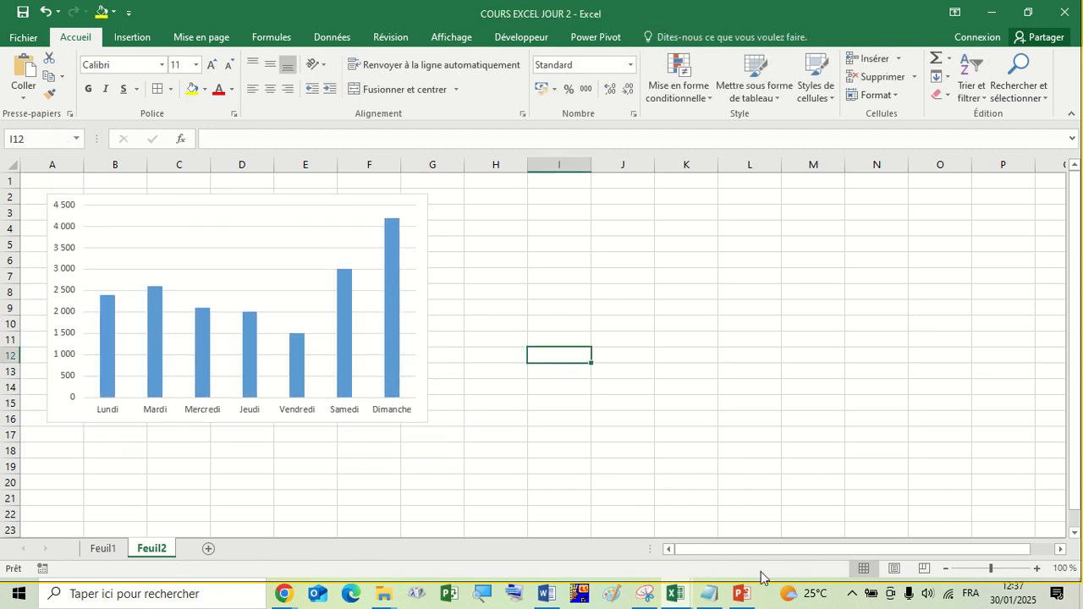
# Magnify the screen and apply the fourth chart style, with wide bars, data labels inside them and a grey gradient background
pyautogui.click(487, 592)
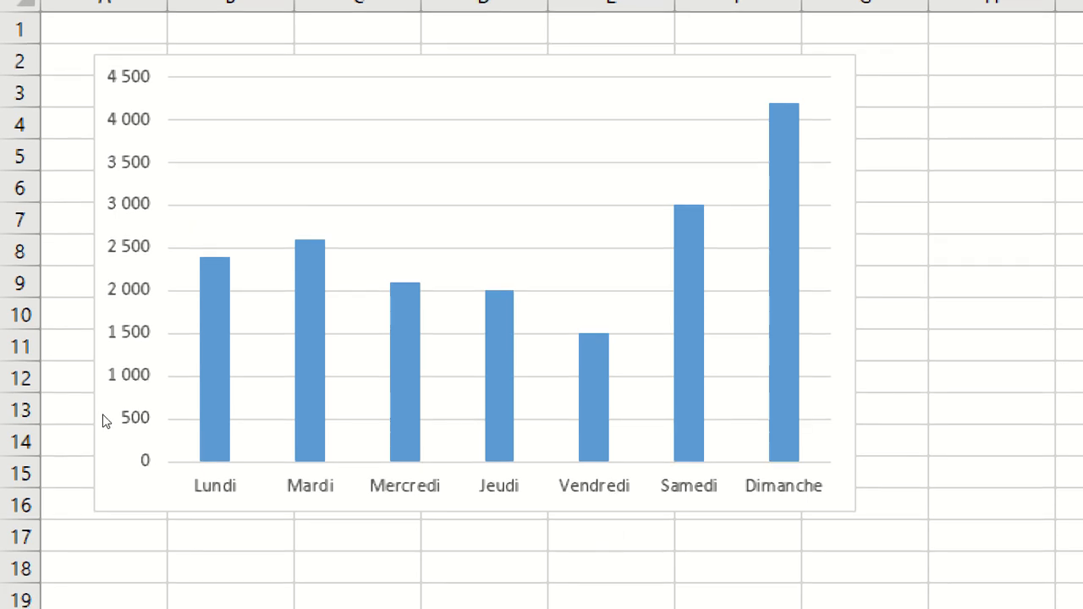
pyautogui.moveTo(110, 308)
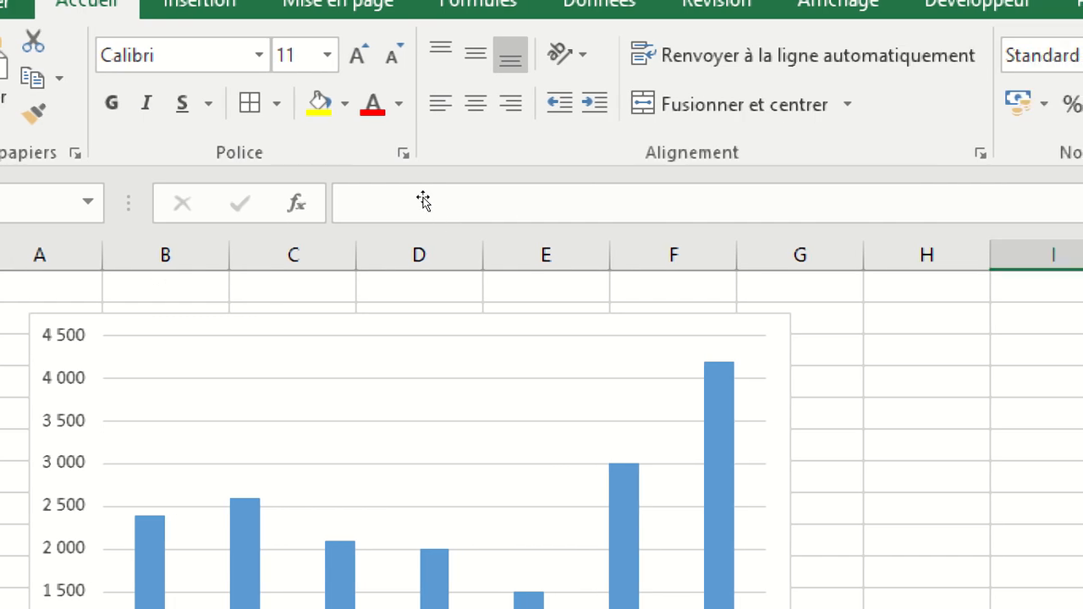
pyautogui.click(415, 205)
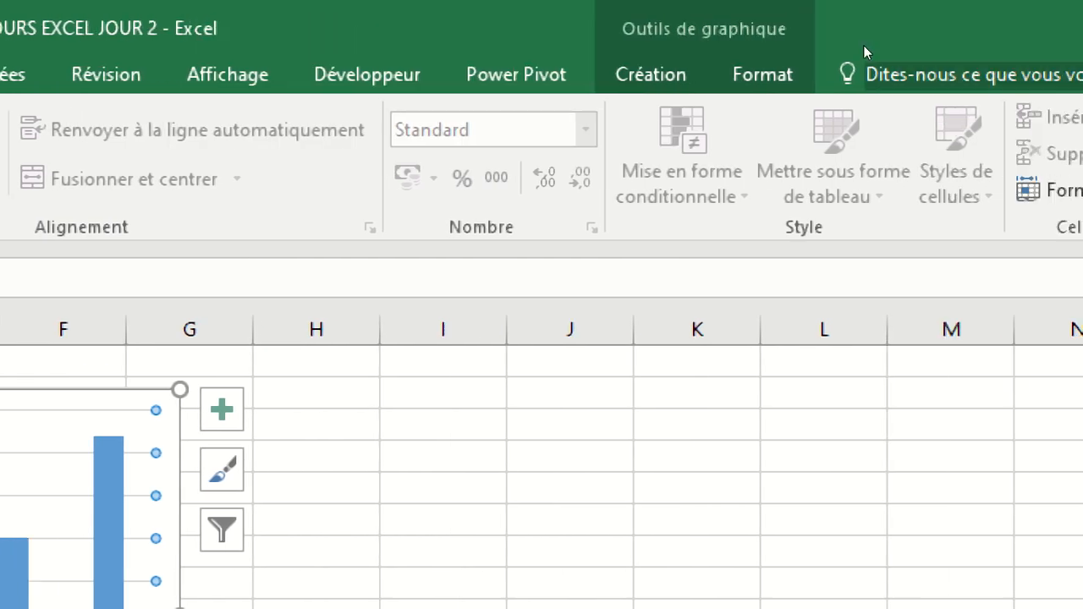
pyautogui.click(651, 75)
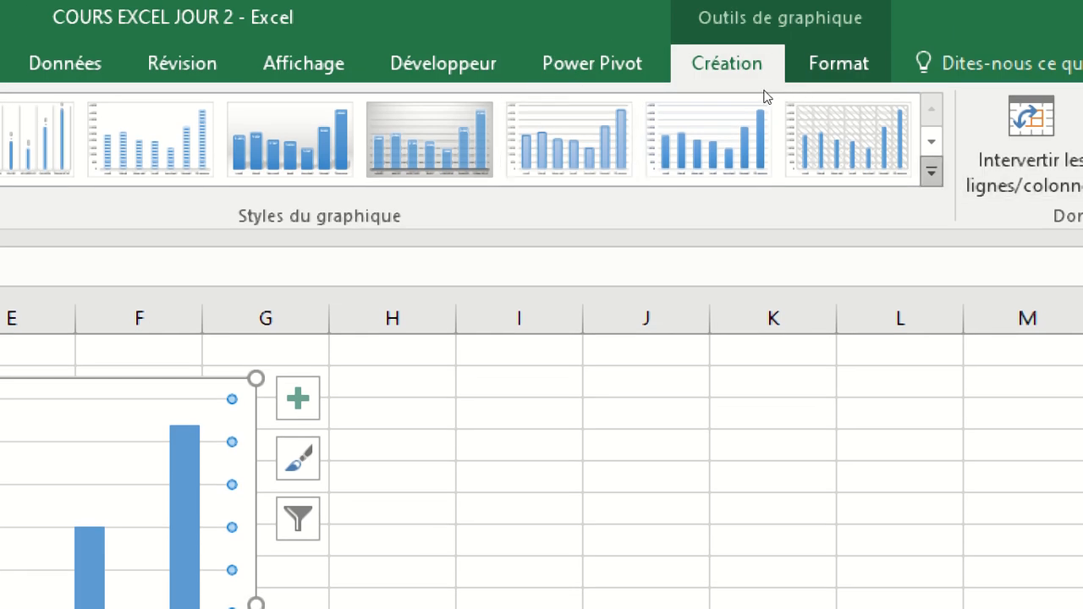
pyautogui.click(932, 172)
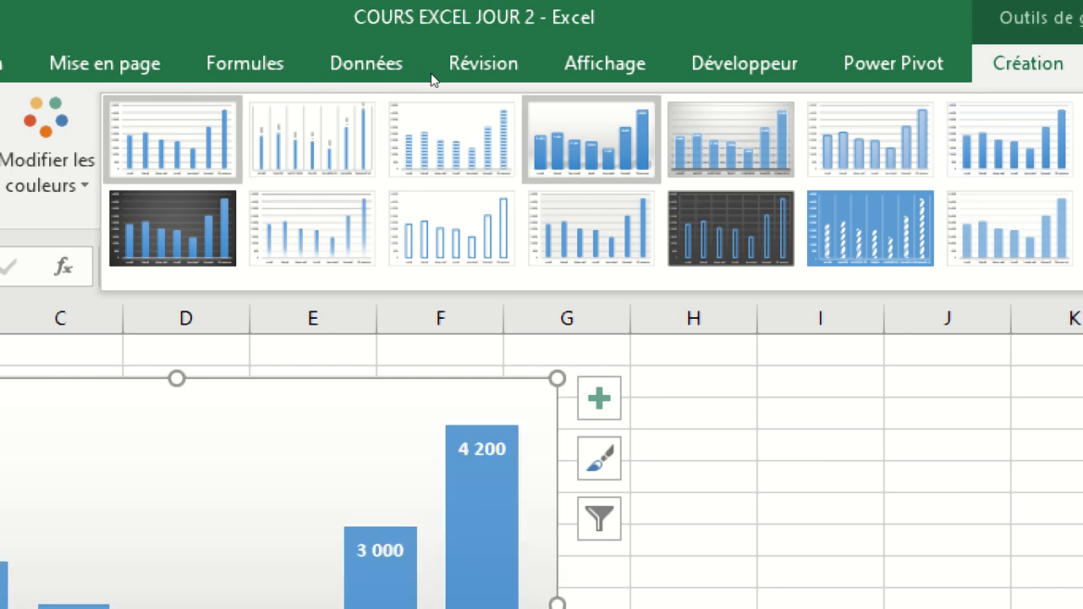
pyautogui.click(593, 144)
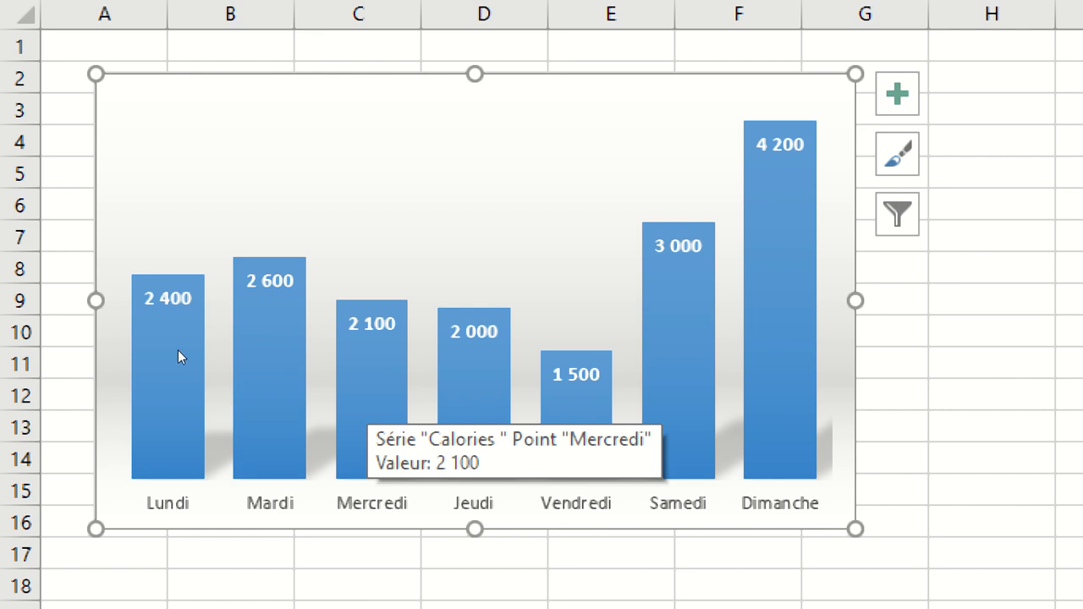
pyautogui.press('Escape')
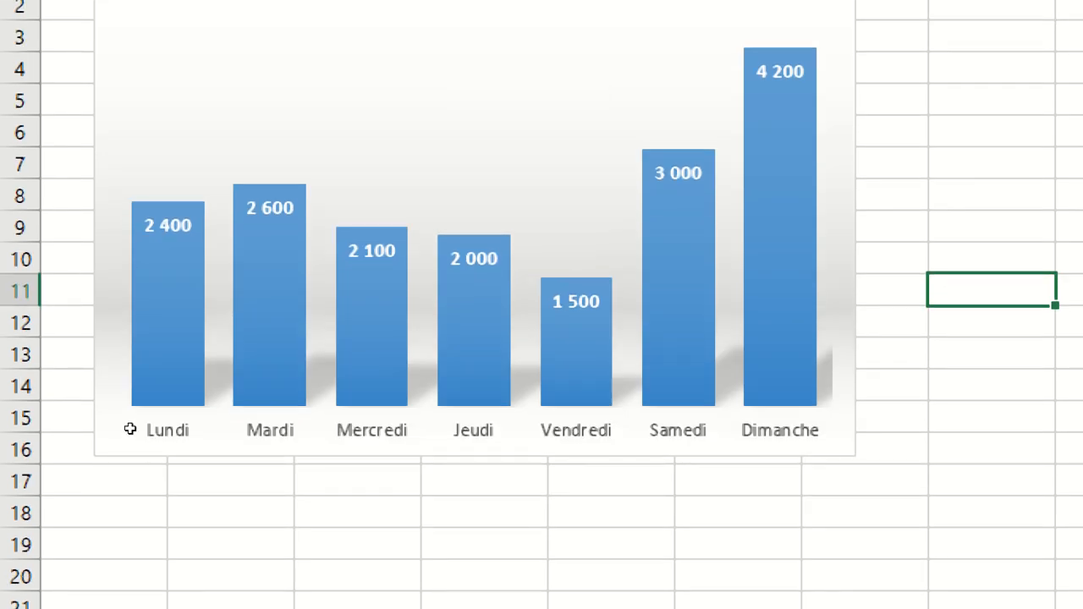
# Enter the caption "Figure 1. repartition selon les calories (Kcal)" in cell B17 beneath the chart on Feuil2
pyautogui.click(230, 592)
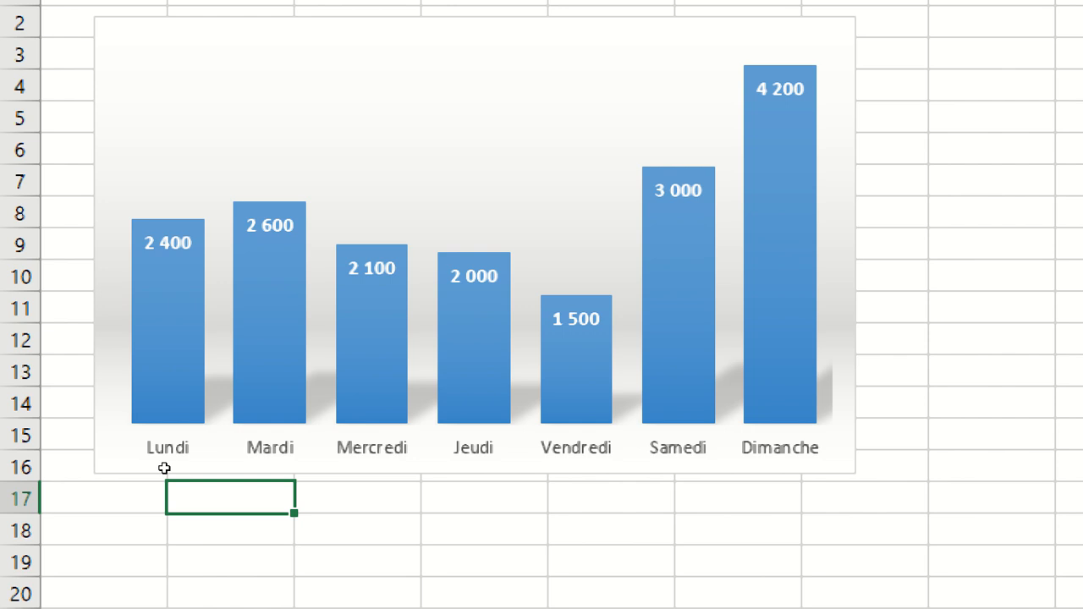
pyautogui.write('Fig')
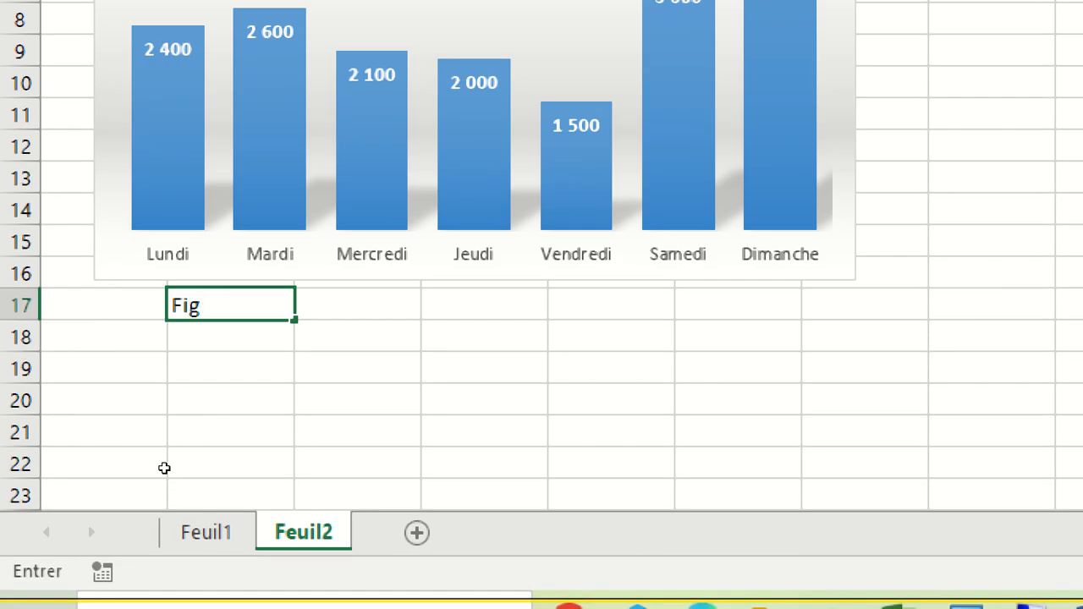
pyautogui.write('ure 1. repartitio')
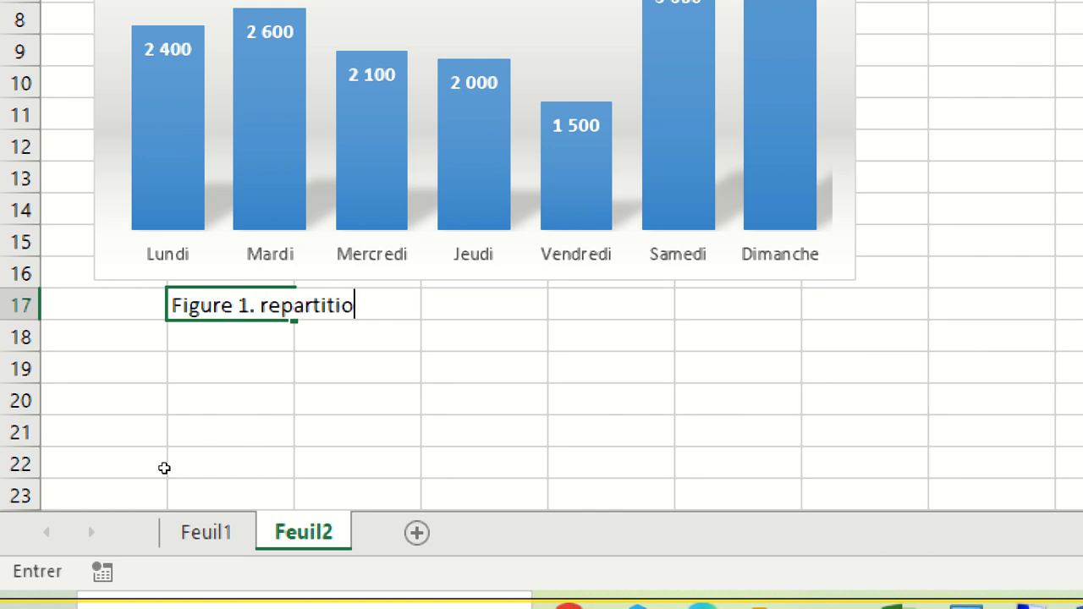
pyautogui.write('n selon les c')
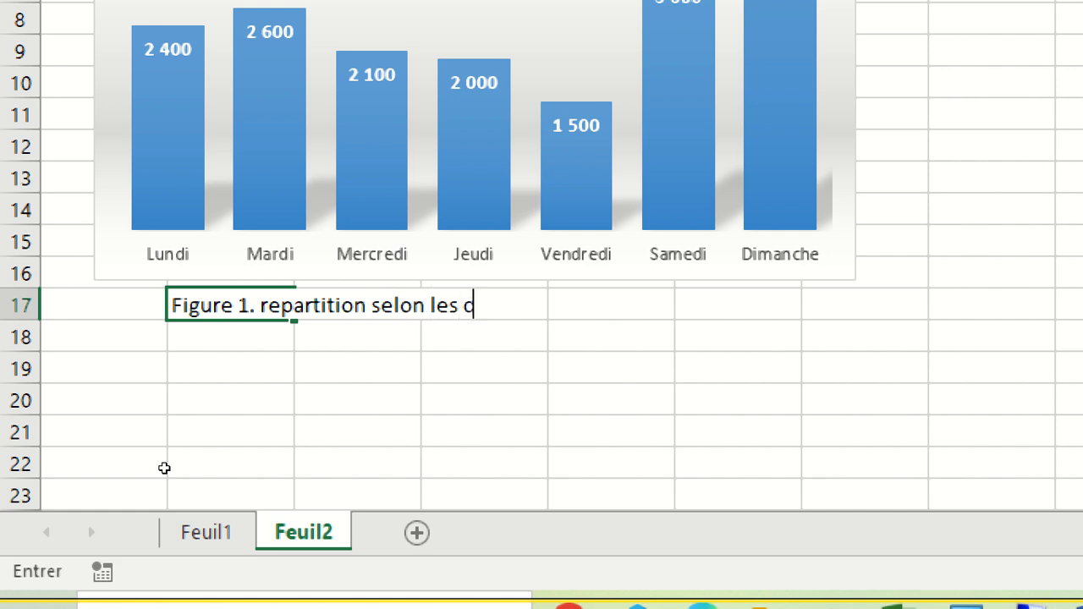
pyautogui.write('alories -')
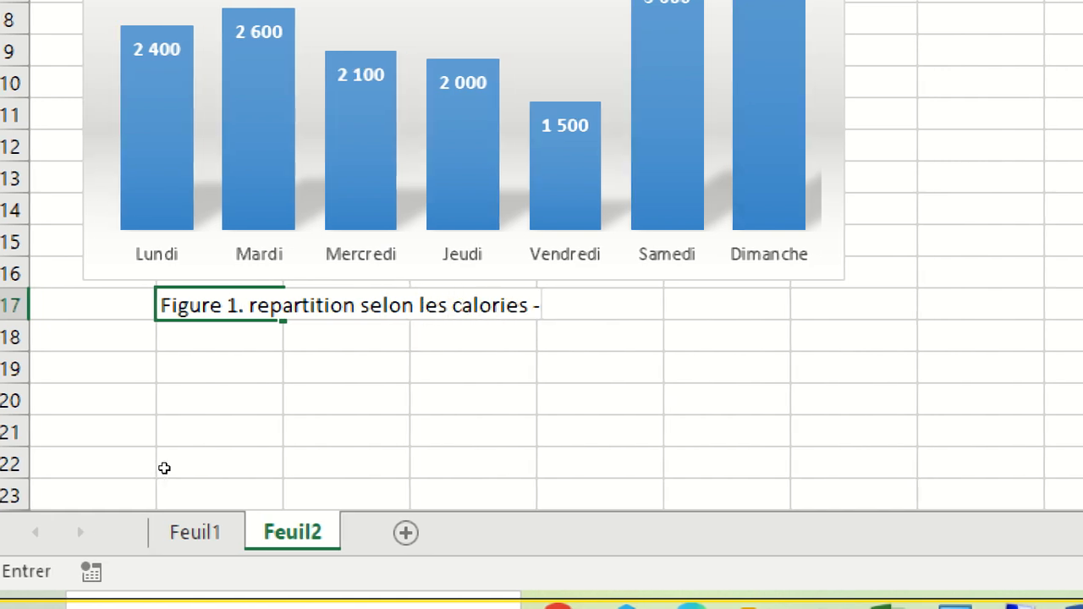
pyautogui.press('BackSpace')
pyautogui.write('6')
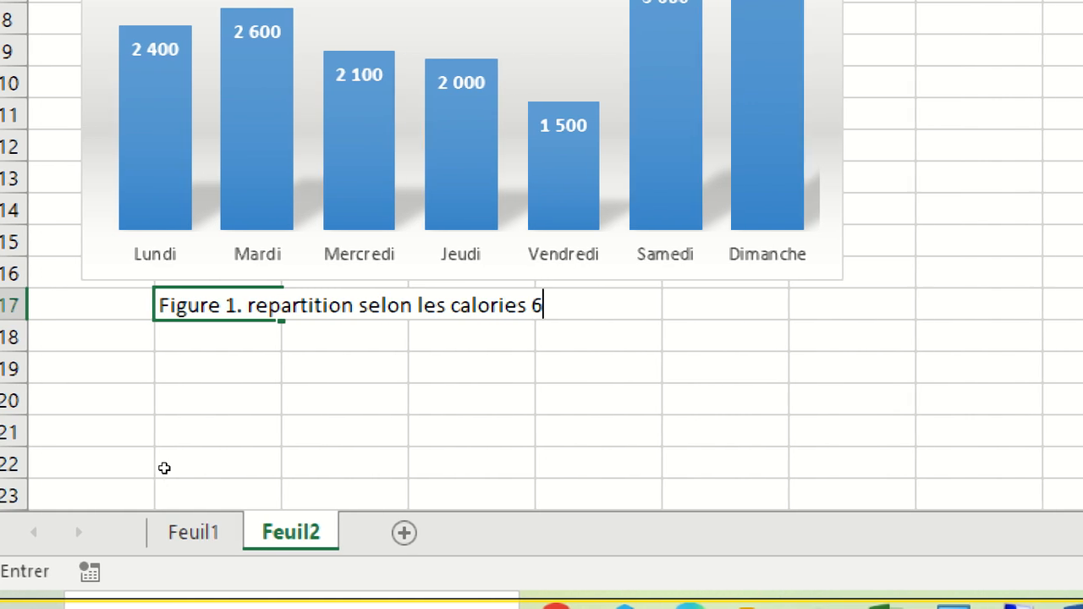
pyautogui.press('BackSpace')
pyautogui.write('5')
pyautogui.press('BackSpace')
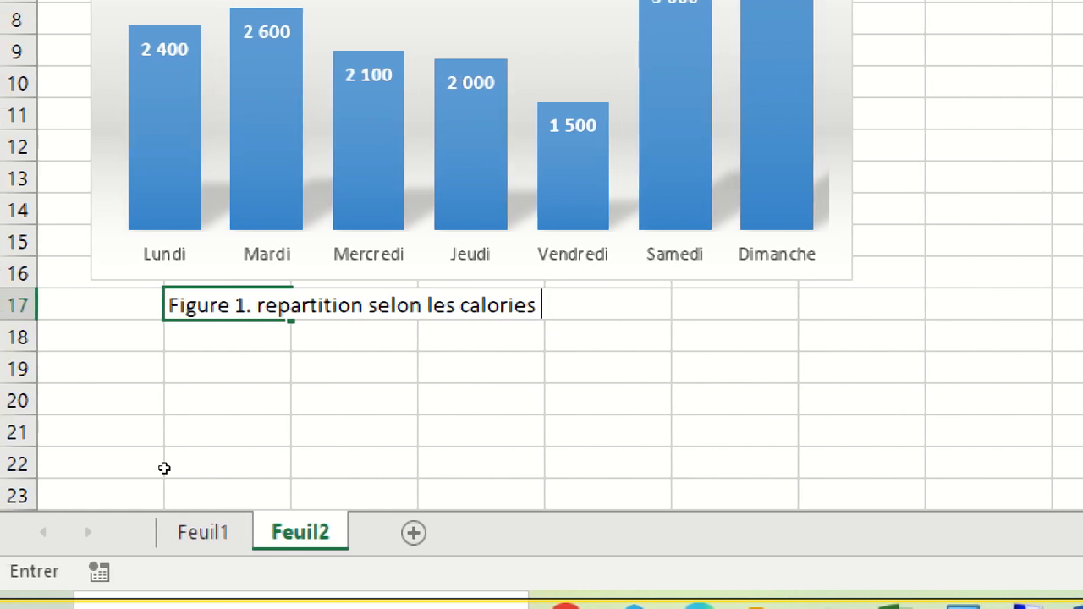
pyautogui.write('-')
pyautogui.press('BackSpace')
pyautogui.write('-')
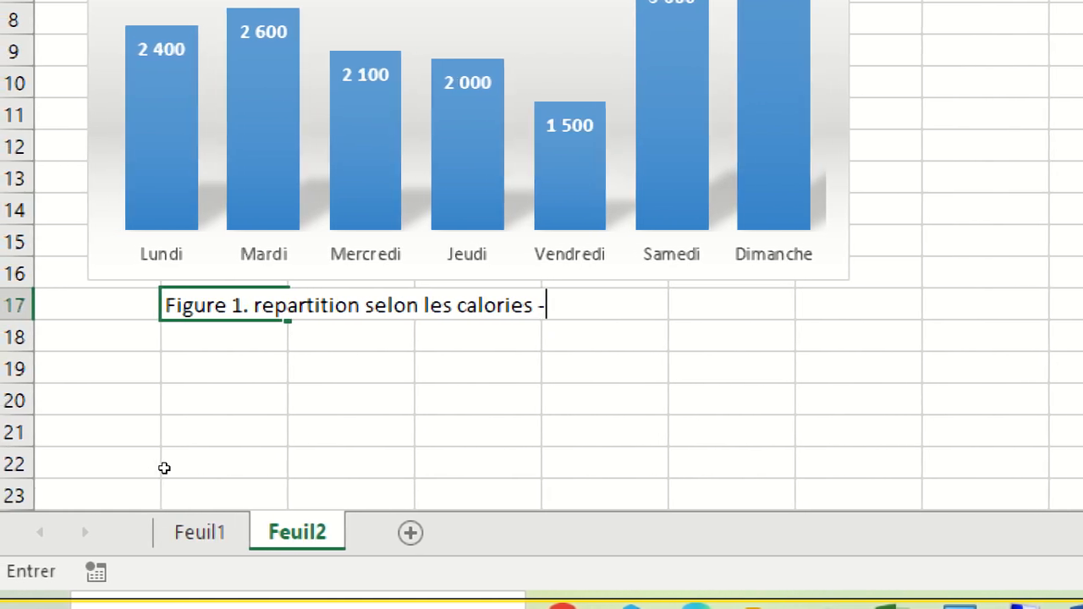
pyautogui.press('BackSpace')
pyautogui.write('(')
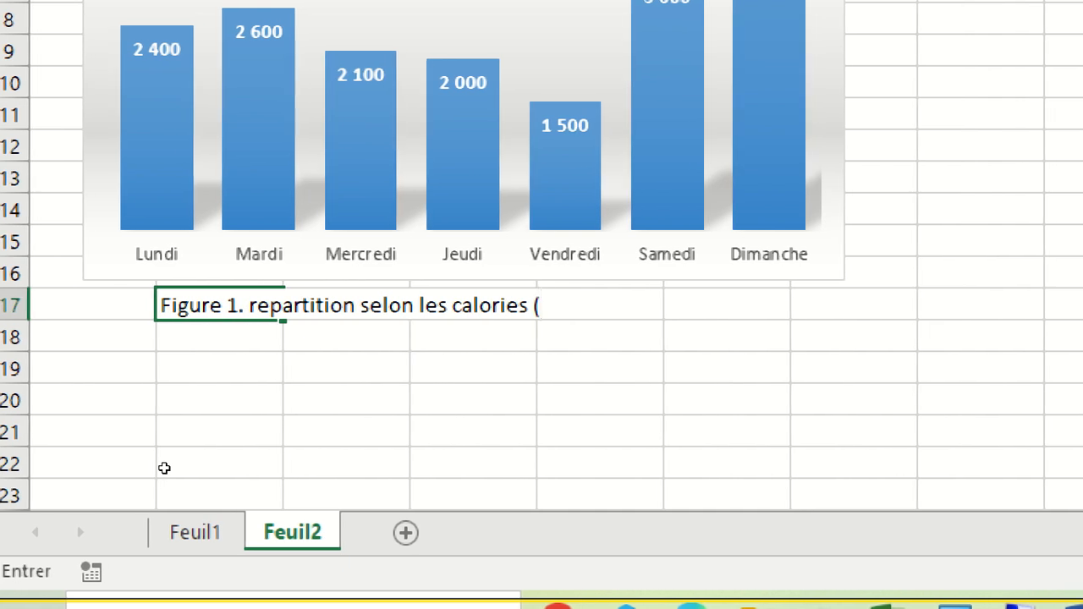
pyautogui.write('Kcal')
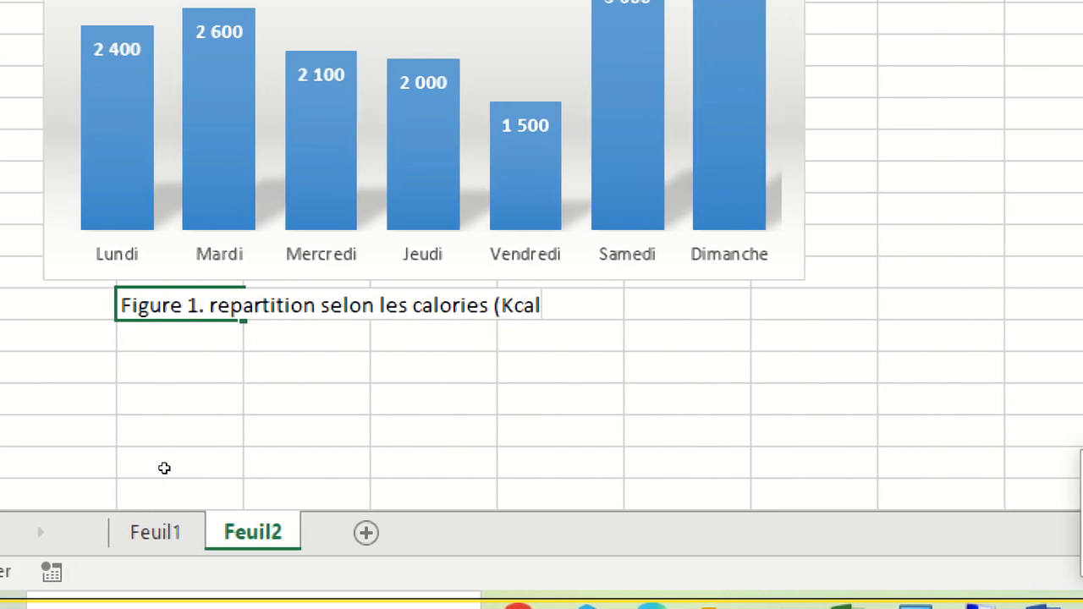
pyautogui.write(')')
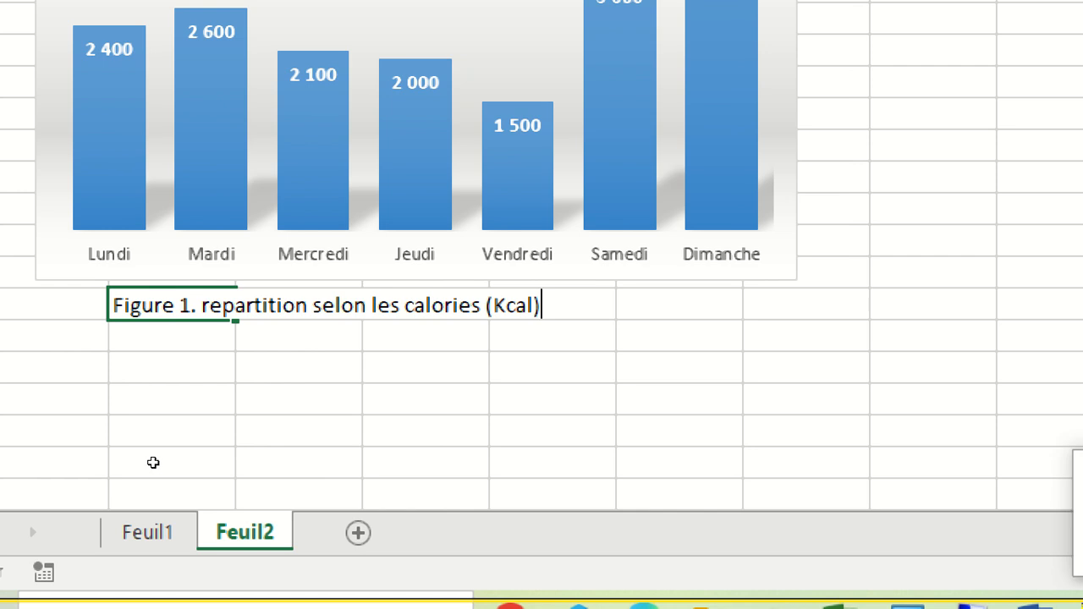
pyautogui.click(291, 367)
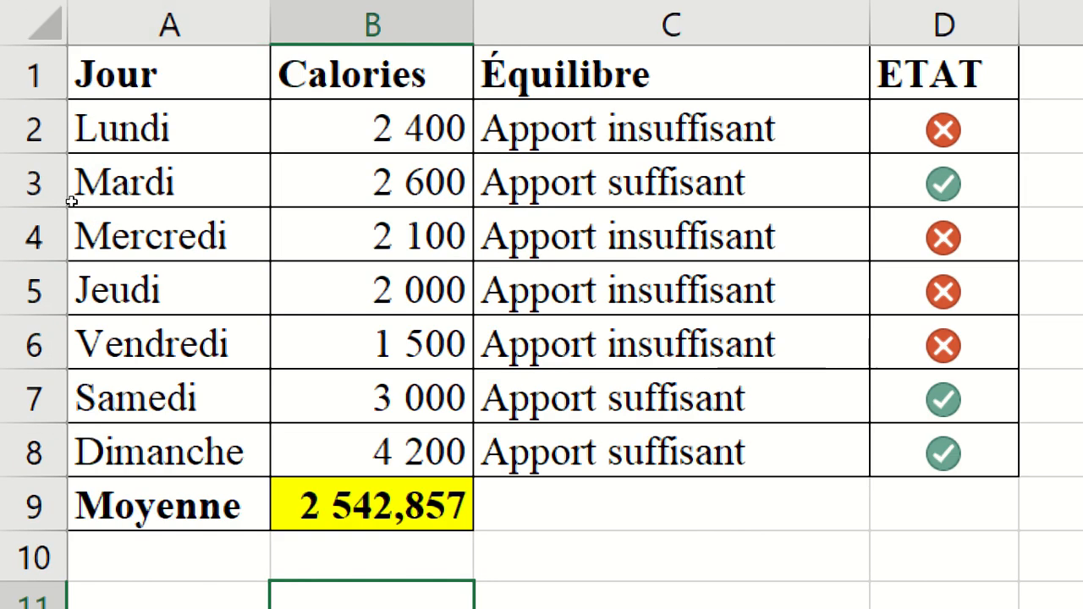
# Insert a 2D clustered column chart of the Jour and Calories data in A1:B8 on Feuil1, excluding the Moyenne row
pyautogui.hotkey('ctrl', 'Home')
pyautogui.hotkey('shift', 'Right')
pyautogui.hotkey('shift', 'Down')
pyautogui.hotkey('shift', 'Down')
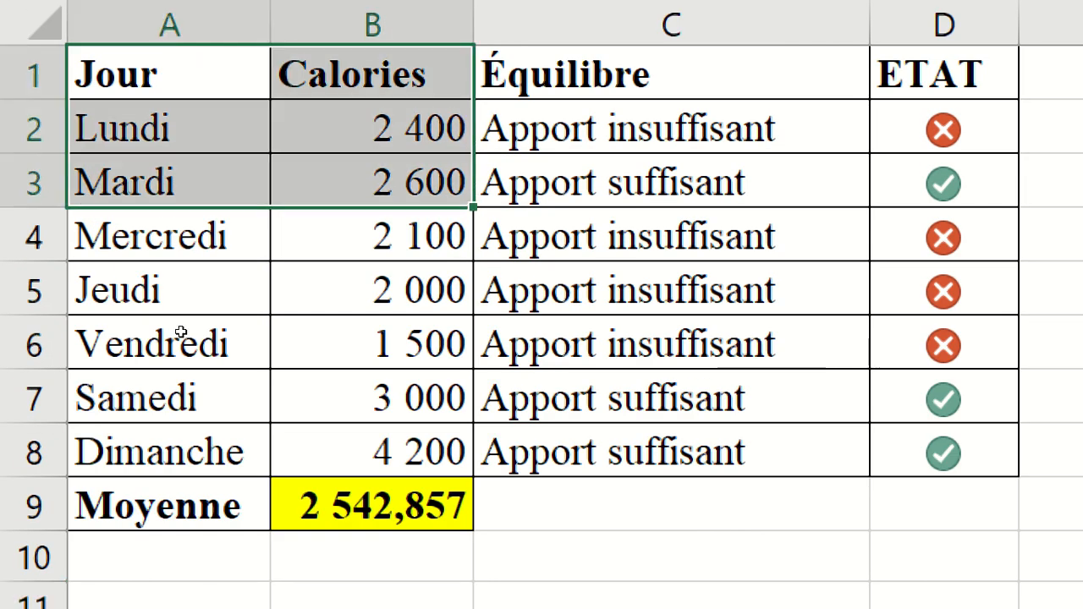
pyautogui.hotkey('shift', 'Down')
pyautogui.hotkey('shift', 'Down')
pyautogui.hotkey('shift', 'Down')
pyautogui.hotkey('shift', 'Down')
pyautogui.hotkey('shift', 'Down')
pyautogui.hotkey('shift', 'Down')
pyautogui.hotkey('shift', 'Up')
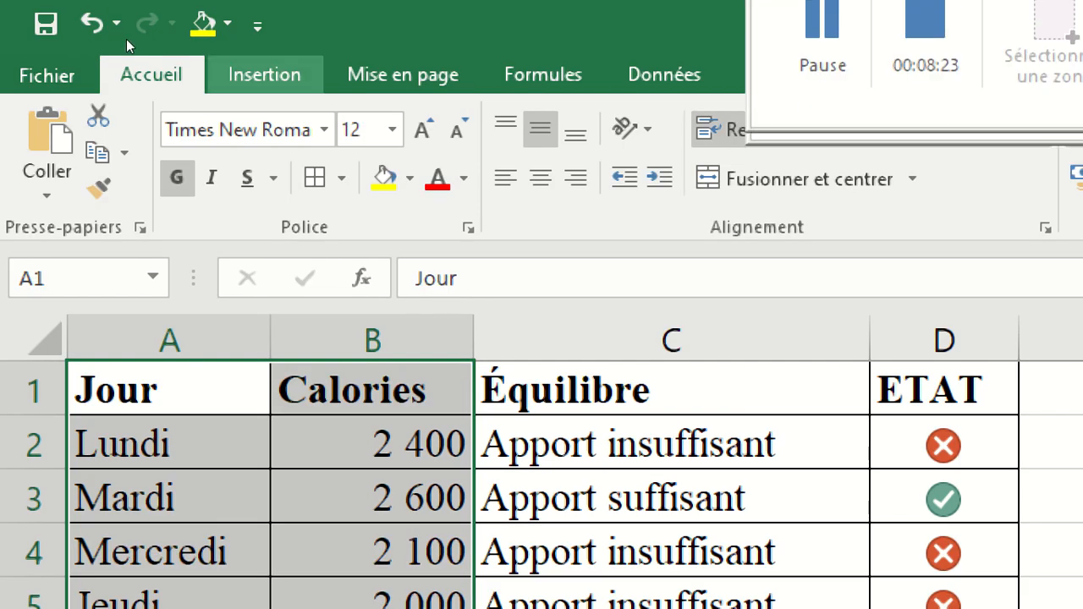
pyautogui.click(264, 75)
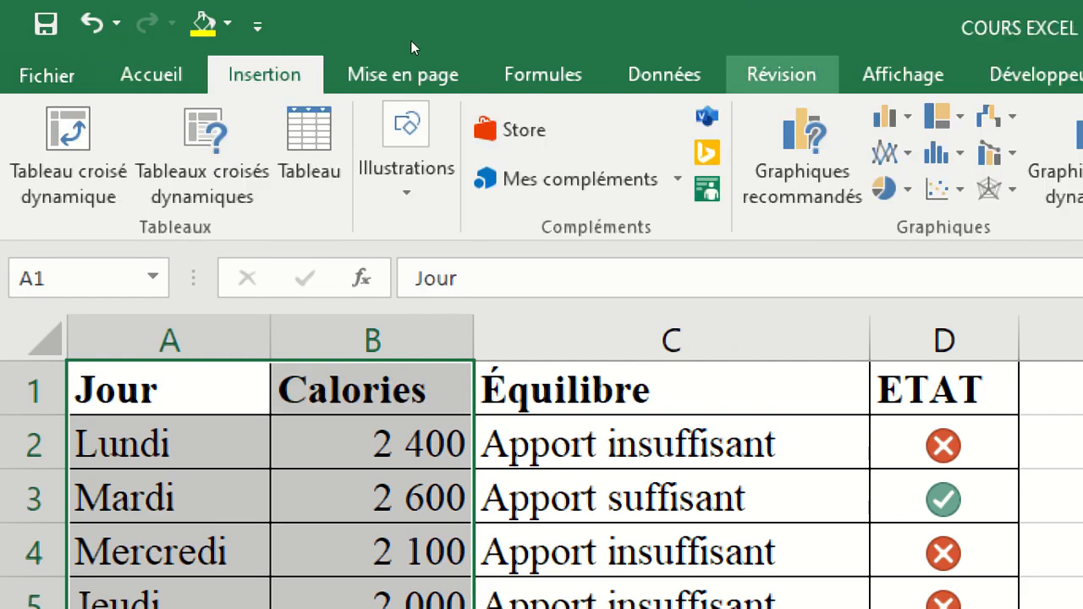
pyautogui.click(908, 117)
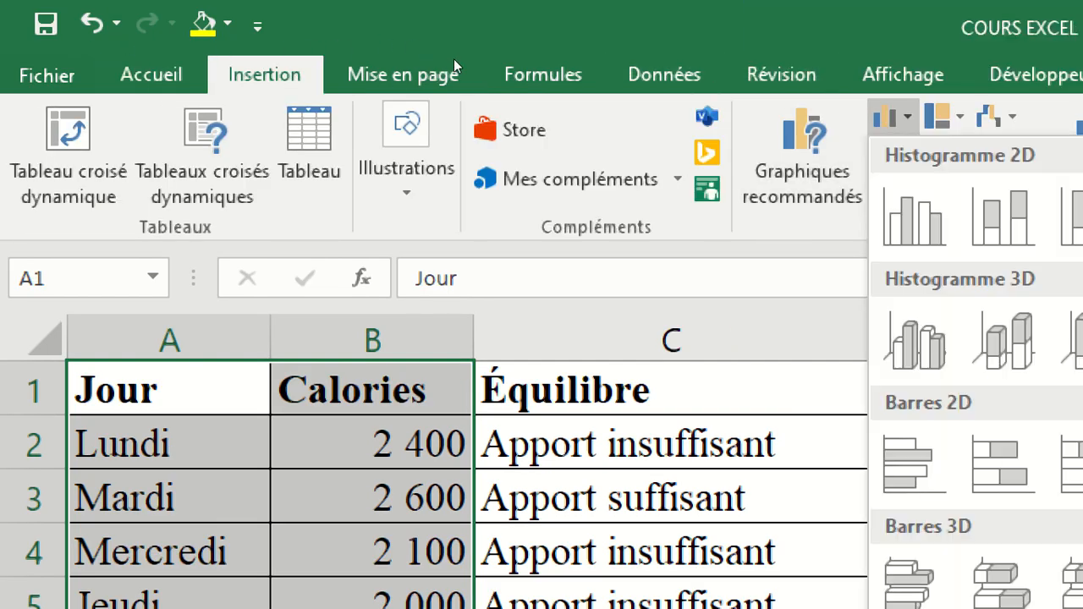
pyautogui.click(894, 218)
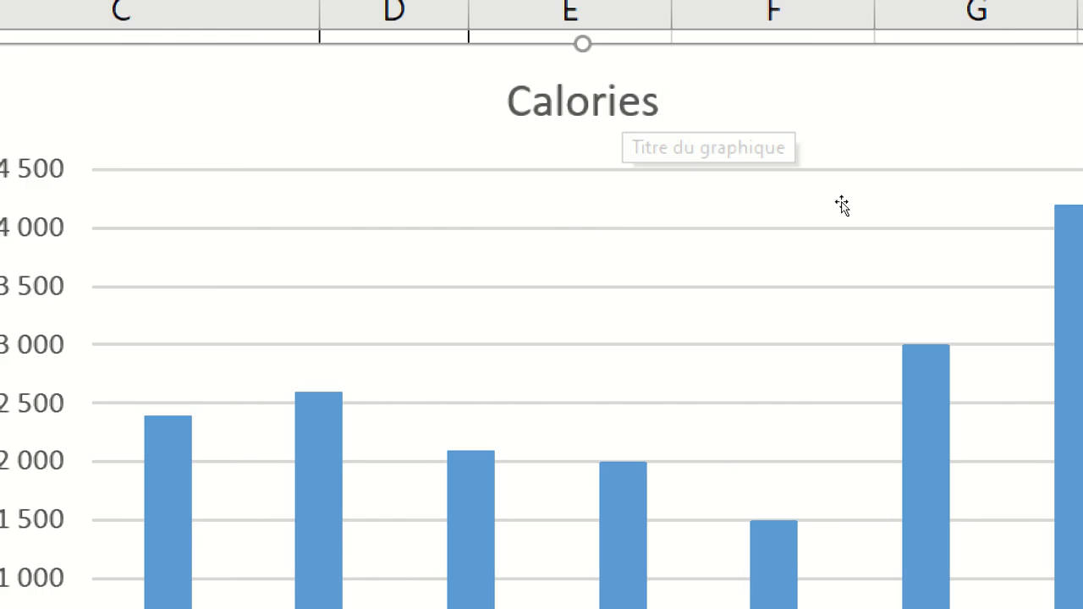
# Delete the "Calories" title from the new column chart on Feuil1
pyautogui.click(586, 228)
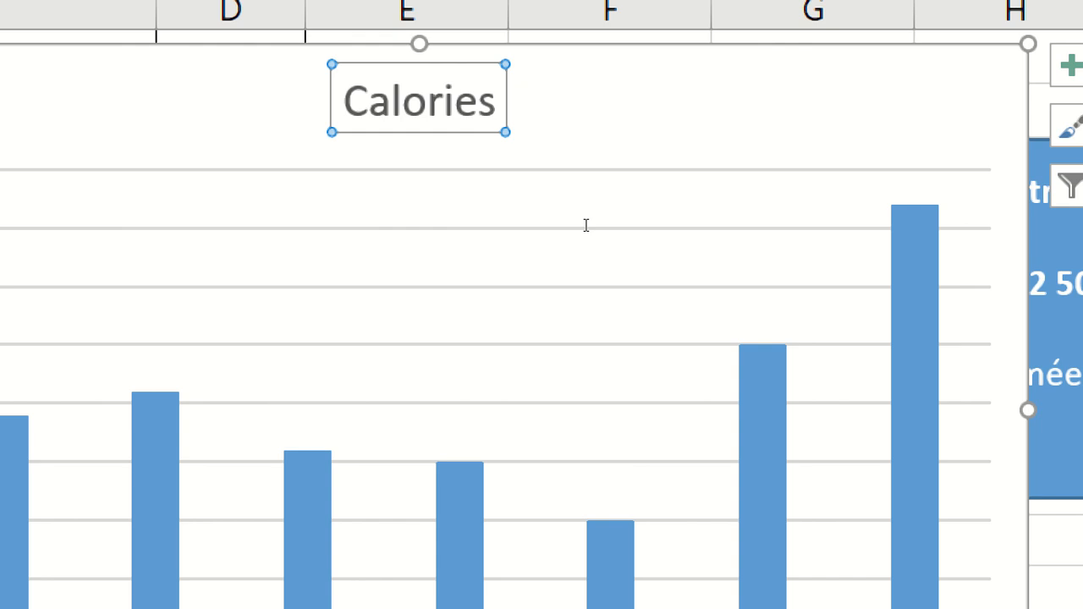
pyautogui.rightClick(457, 119)
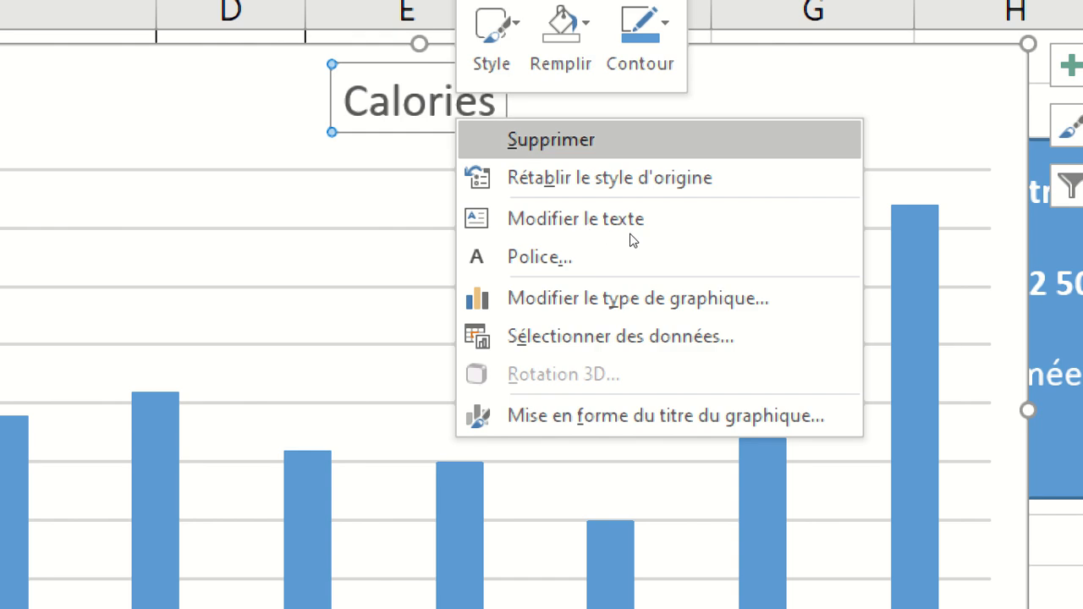
pyautogui.press('Return')
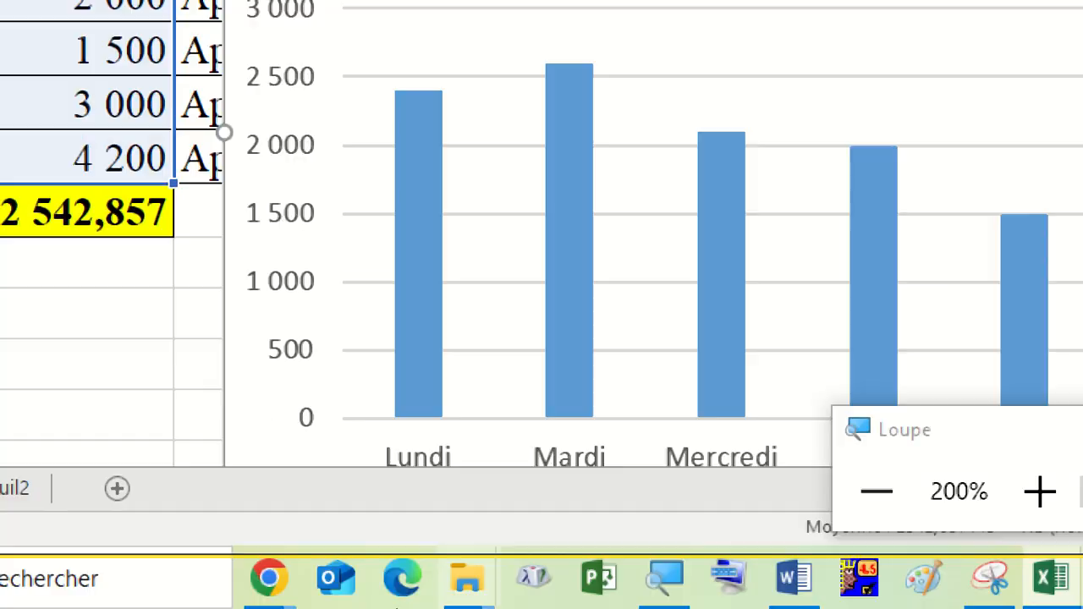
# Reduce the screen magnification to 100% and move the column chart lower on Feuil1, clear of the table's first rows
pyautogui.press('super+minus')
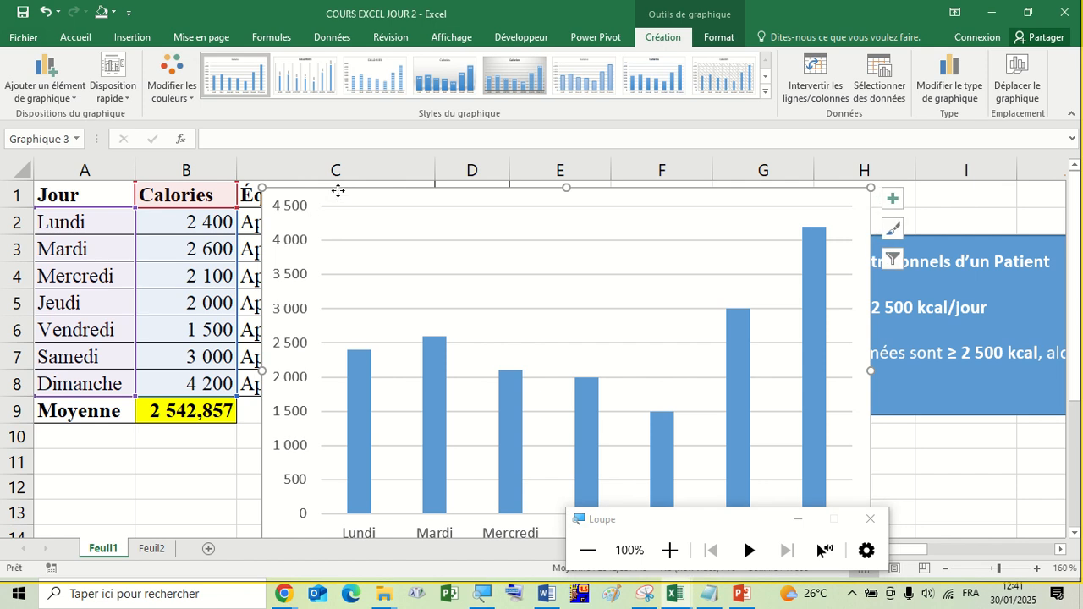
pyautogui.moveTo(336, 189); pyautogui.dragTo(430, 289)
pyautogui.click(304, 213)
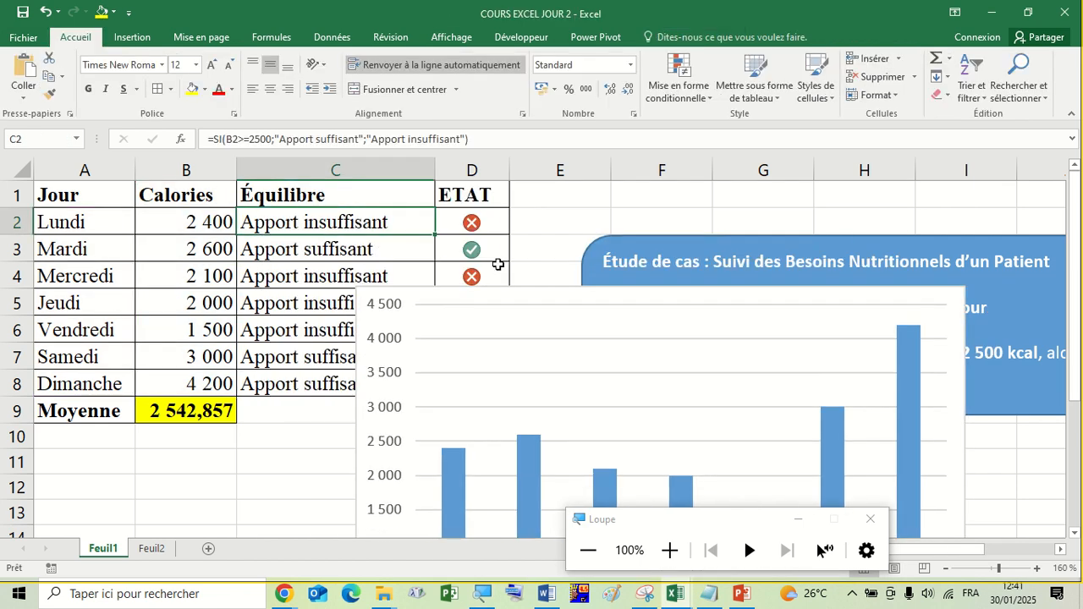
# Delete the untitled column chart from Feuil1, leaving the nutrition table and the case-study text box
pyautogui.moveTo(913, 287); pyautogui.dragTo(731, 287)
pyautogui.press('Delete')
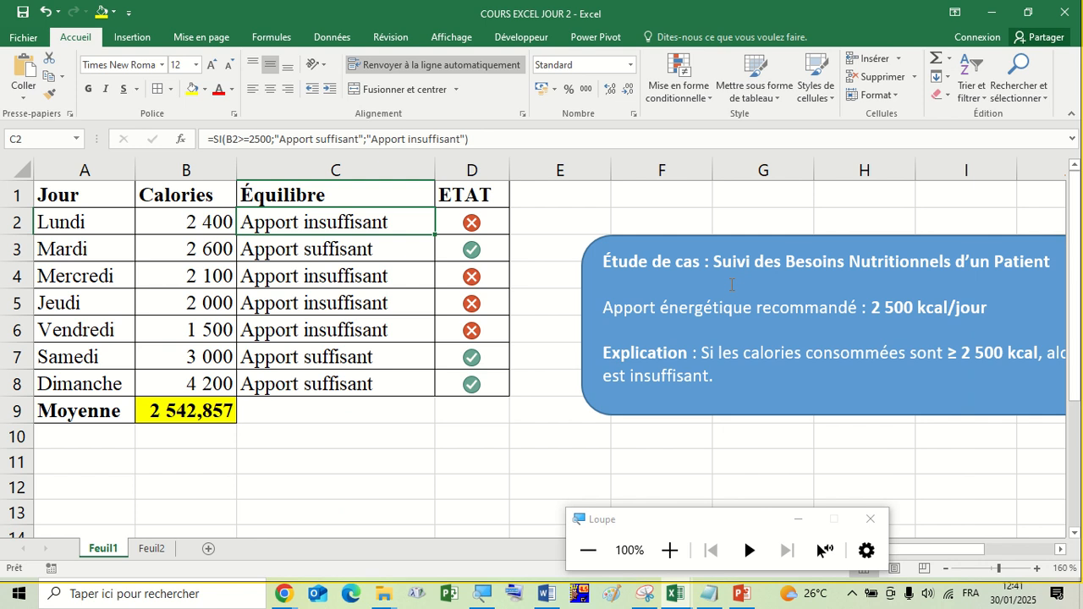
pyautogui.moveTo(720, 4)
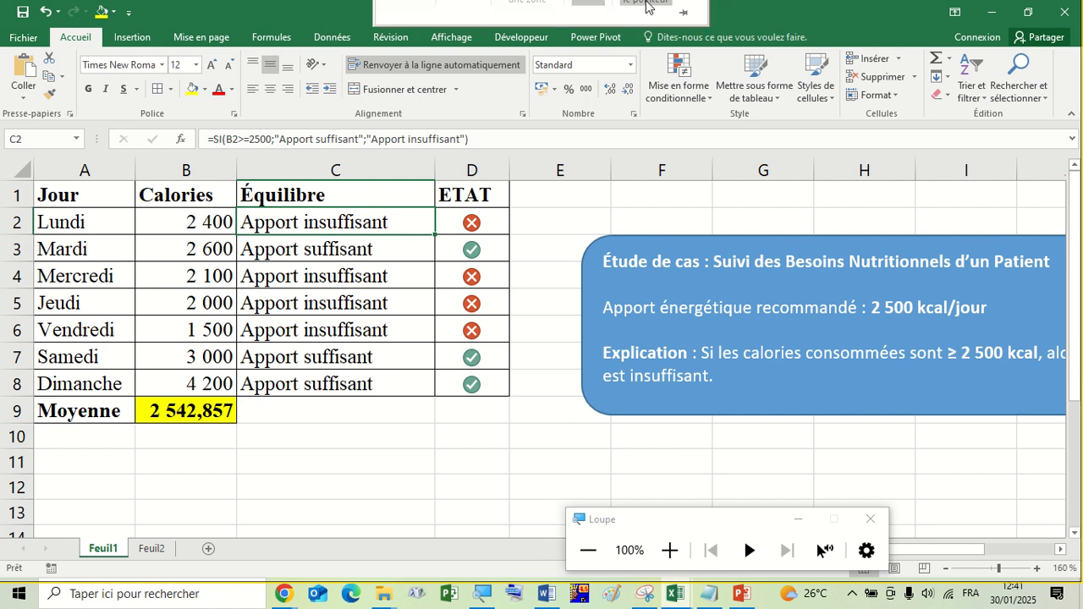